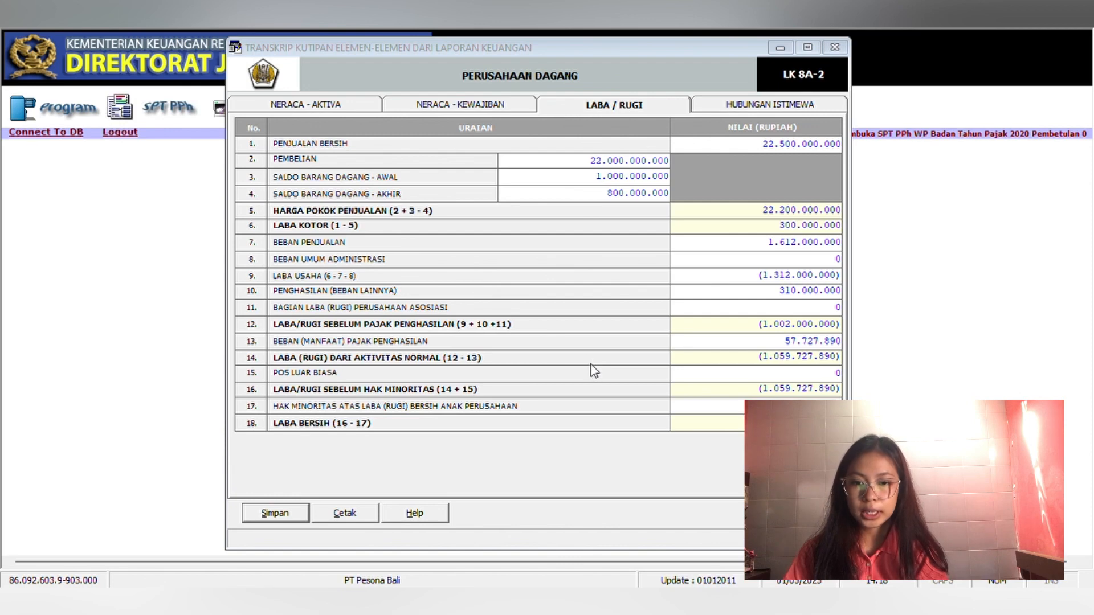
# Open the fiscal depreciation and amortisation list (Daftar Penyusutan dan Amortisasi Fiskal) and widen the Nama Harta column to read the asset entry
pyautogui.click(834, 47)
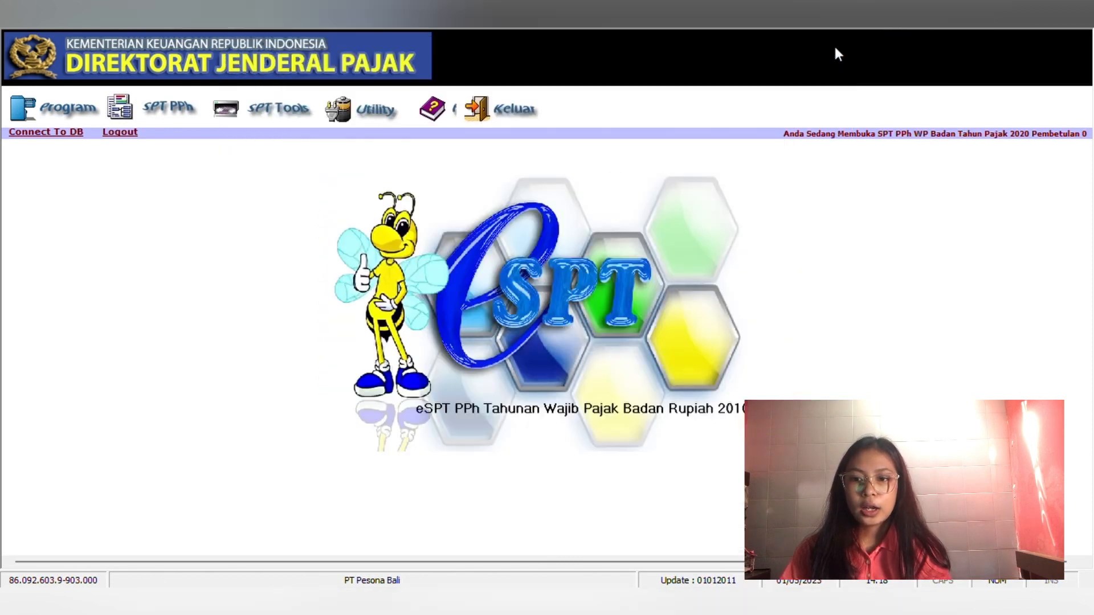
pyautogui.click(163, 114)
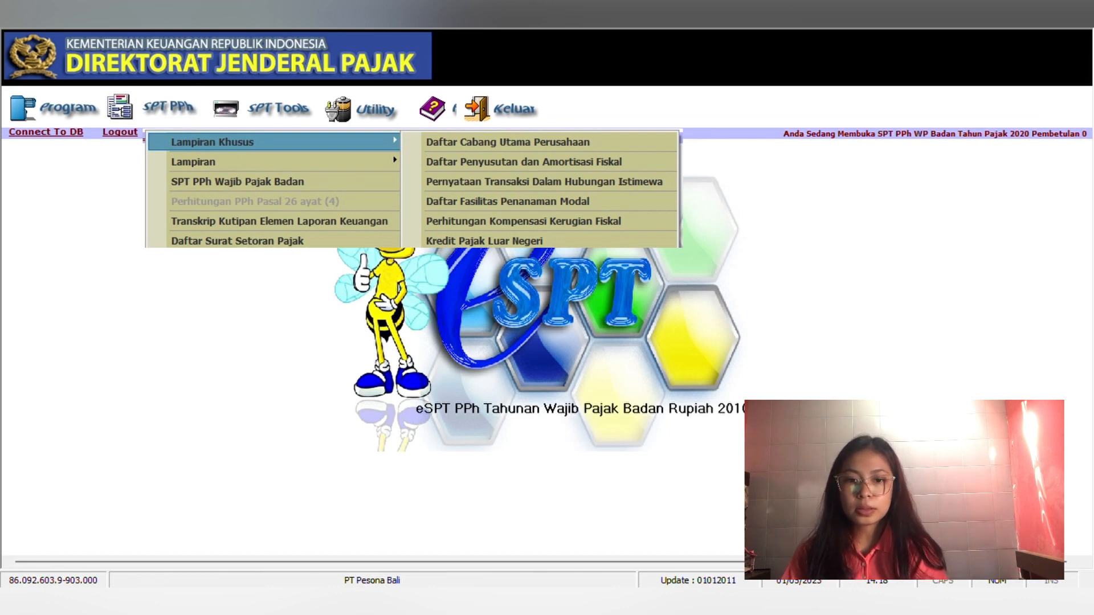
pyautogui.click(483, 163)
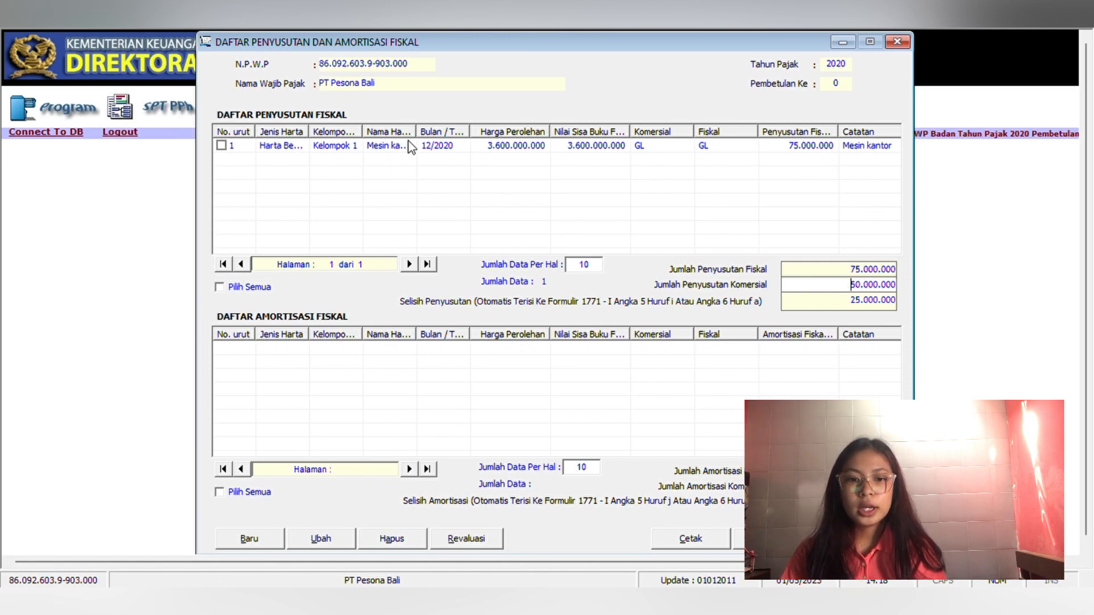
pyautogui.moveTo(421, 140); pyautogui.dragTo(428, 140)
pyautogui.click(434, 145)
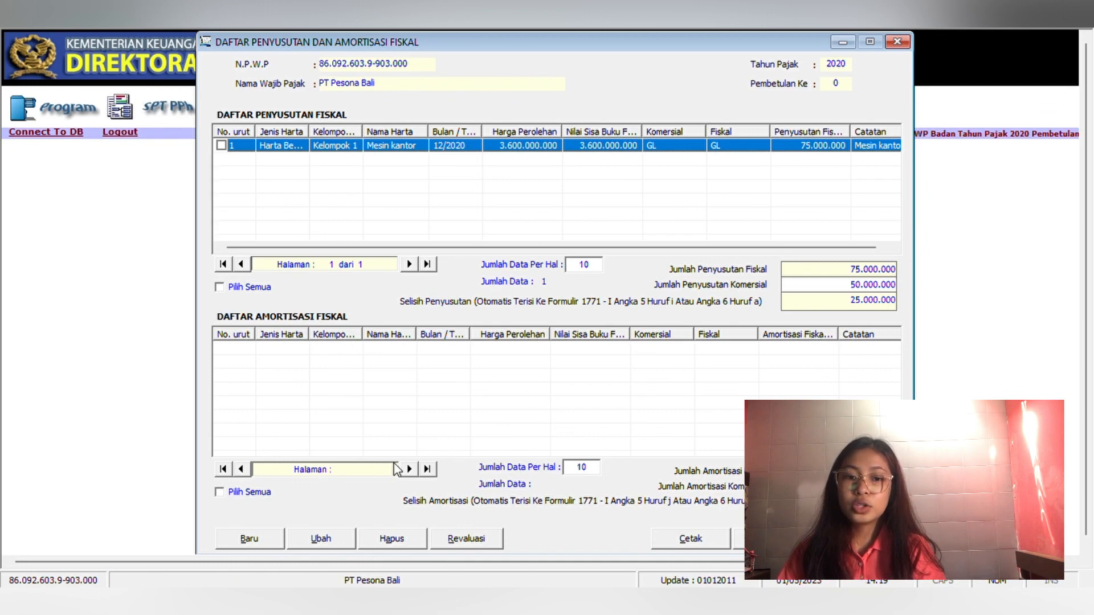
# View the blank depreciation/amortisation entry form, and close both the form and the fiscal depreciation list
pyautogui.click(257, 544)
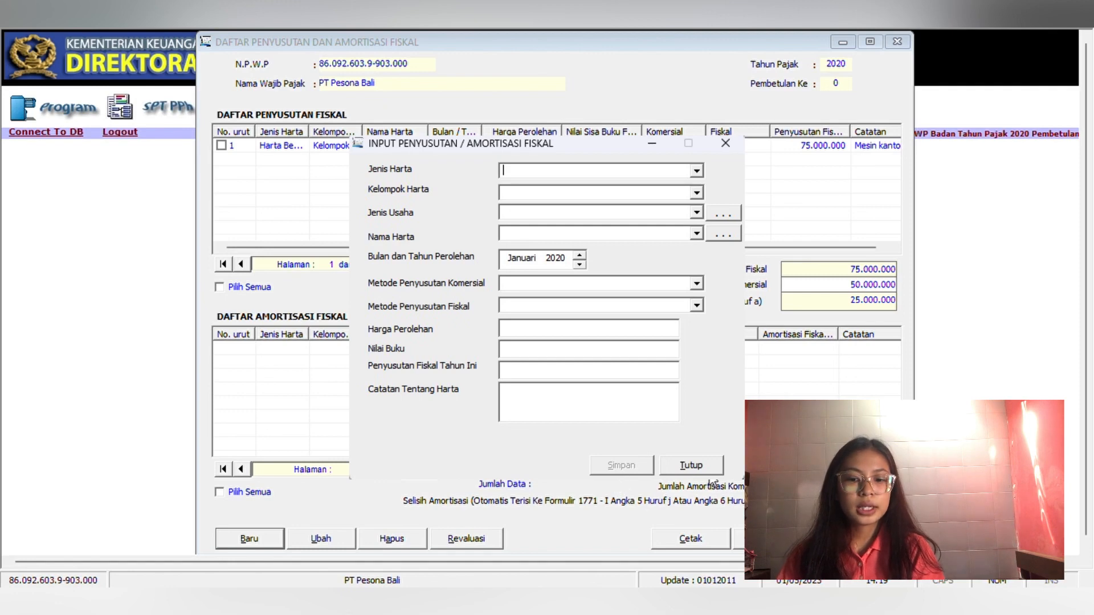
pyautogui.click(690, 465)
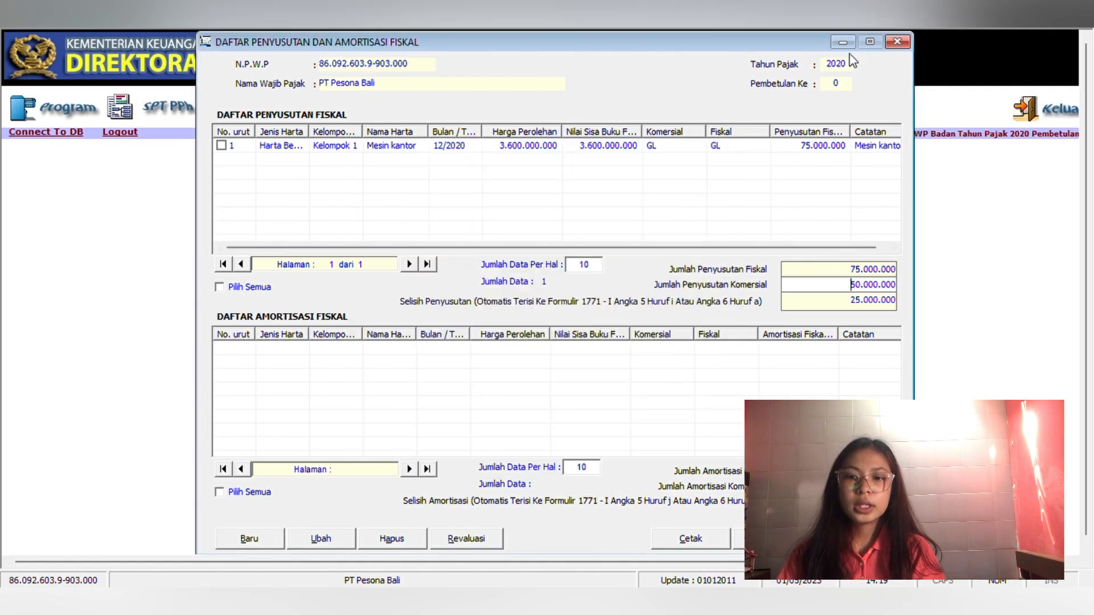
pyautogui.click(898, 44)
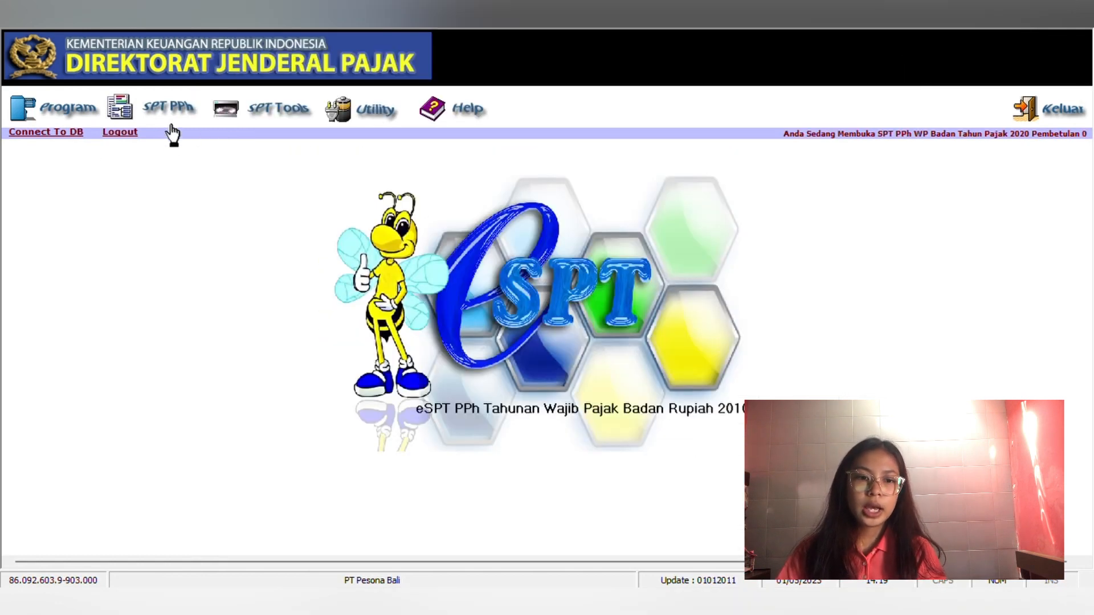
# Open Formulir 1771-VI on affiliate capital participation and start a new entry in Bagian A
pyautogui.click(163, 114)
pyautogui.moveTo(159, 154)
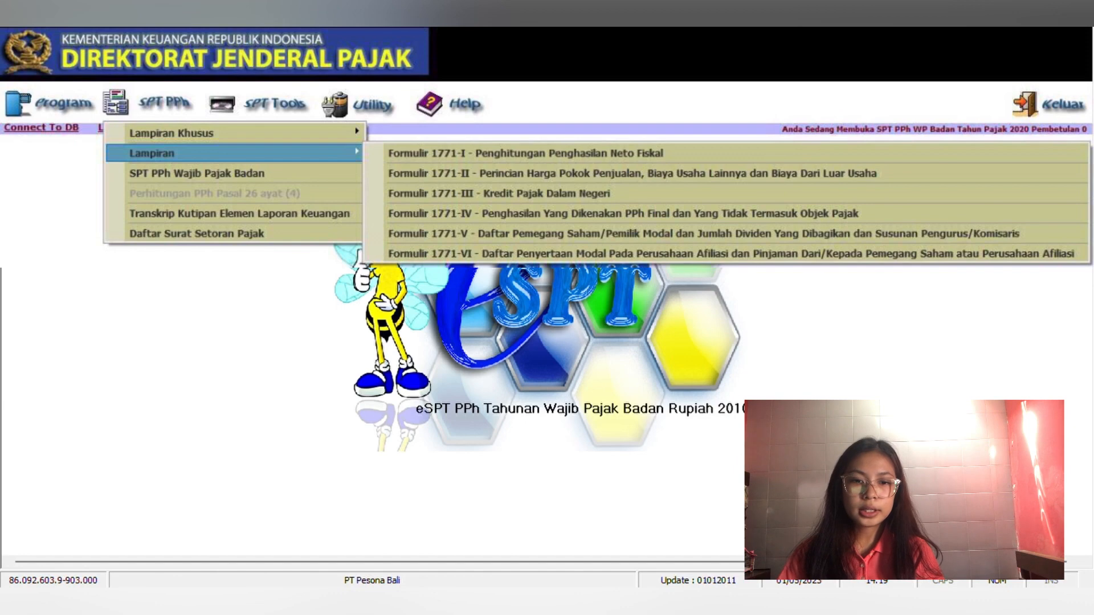
pyautogui.click(475, 257)
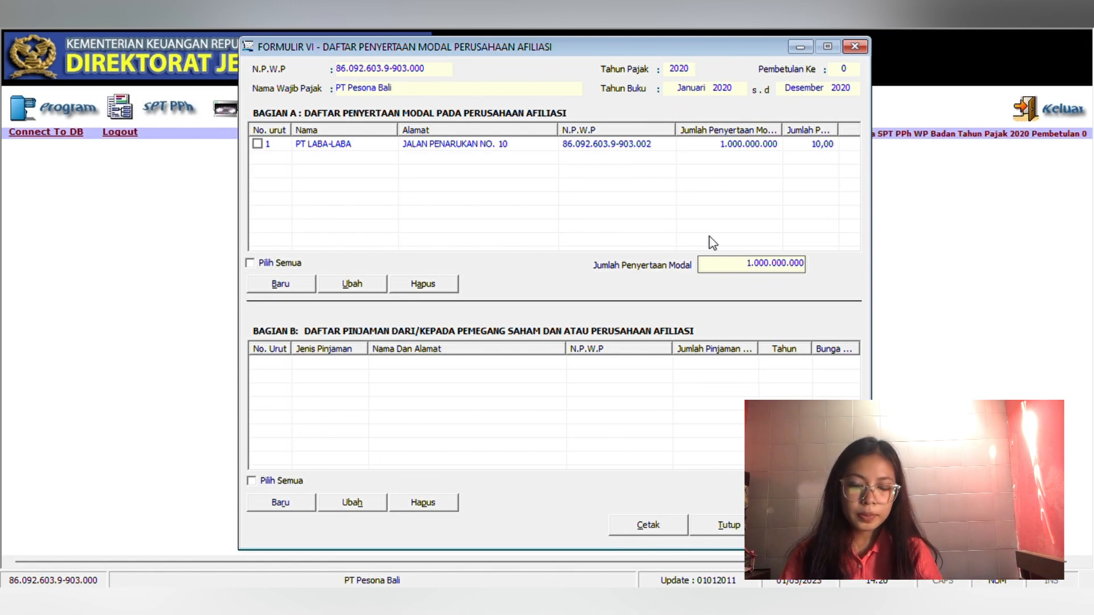
pyautogui.click(289, 286)
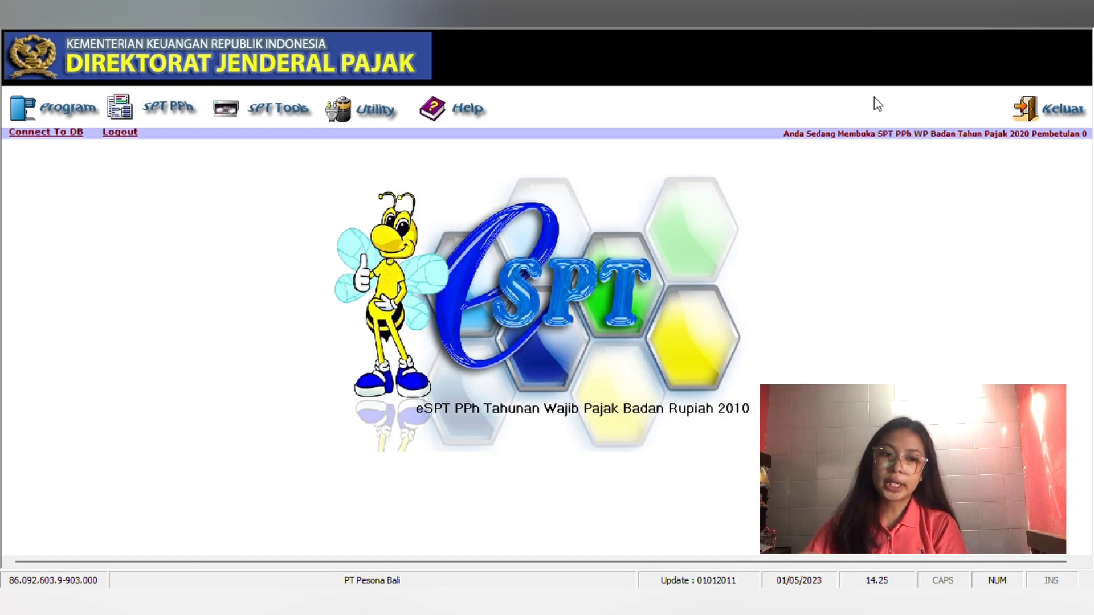
# Open Formulir 1771-V, examine the lists of shareholders and of management and commissioners, and close the form
pyautogui.click(190, 108)
pyautogui.moveTo(171, 156)
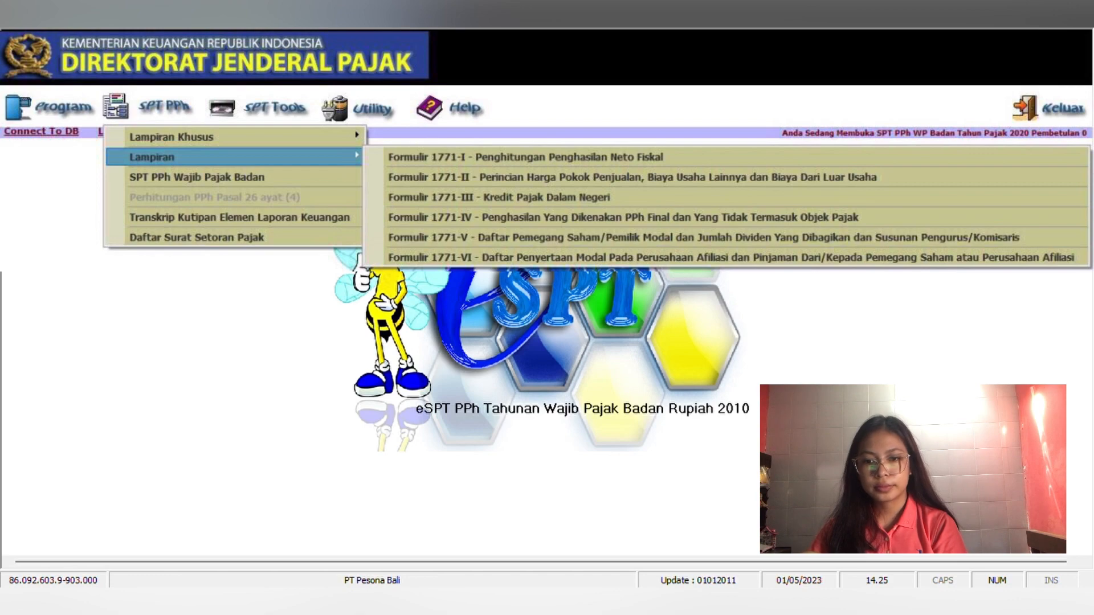
pyautogui.click(456, 237)
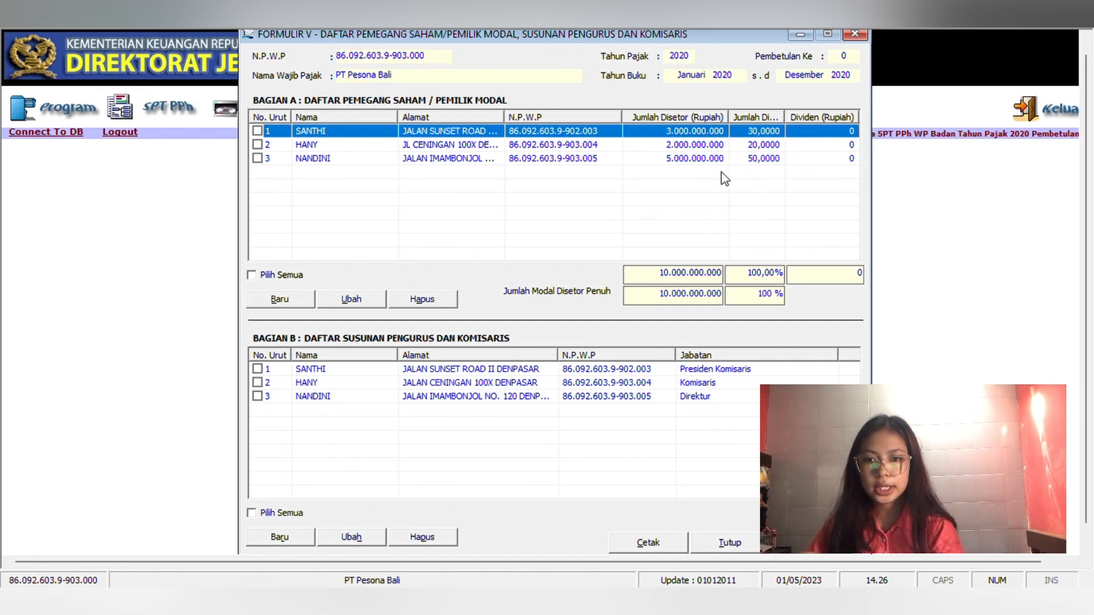
pyautogui.click(730, 542)
# Review both pages of Formulir 1771-IV on final-tax and non-taxable income, and save and close the form
pyautogui.click(168, 107)
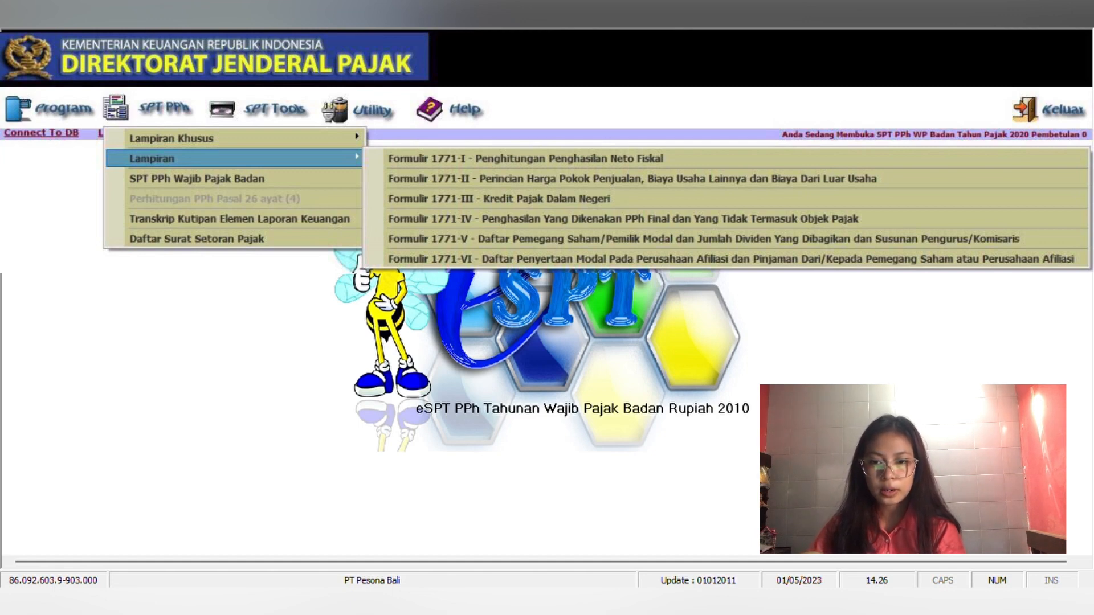
pyautogui.click(457, 220)
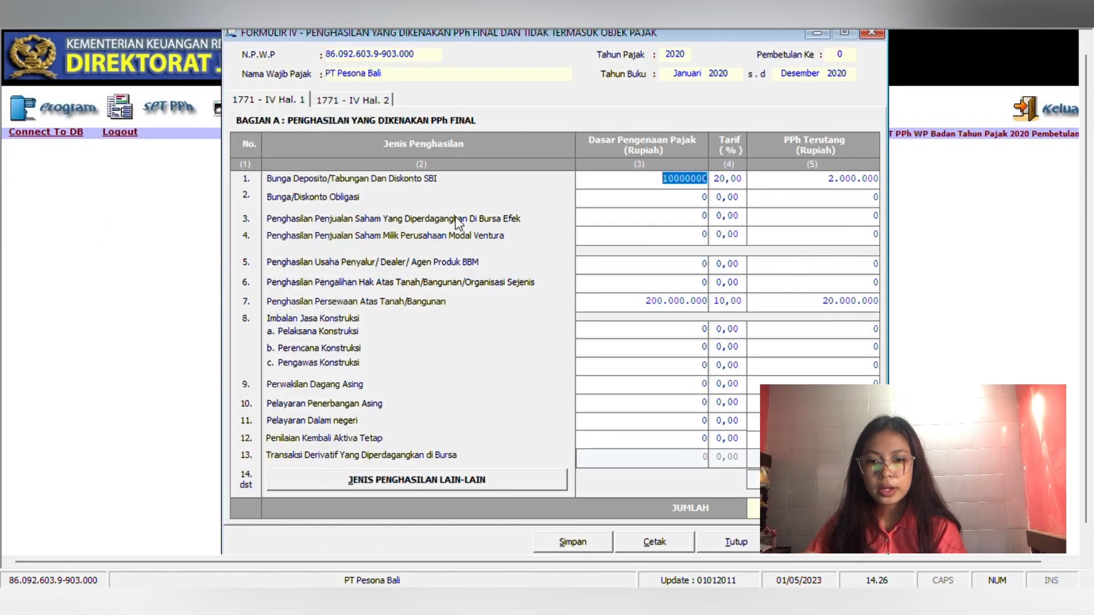
pyautogui.click(536, 295)
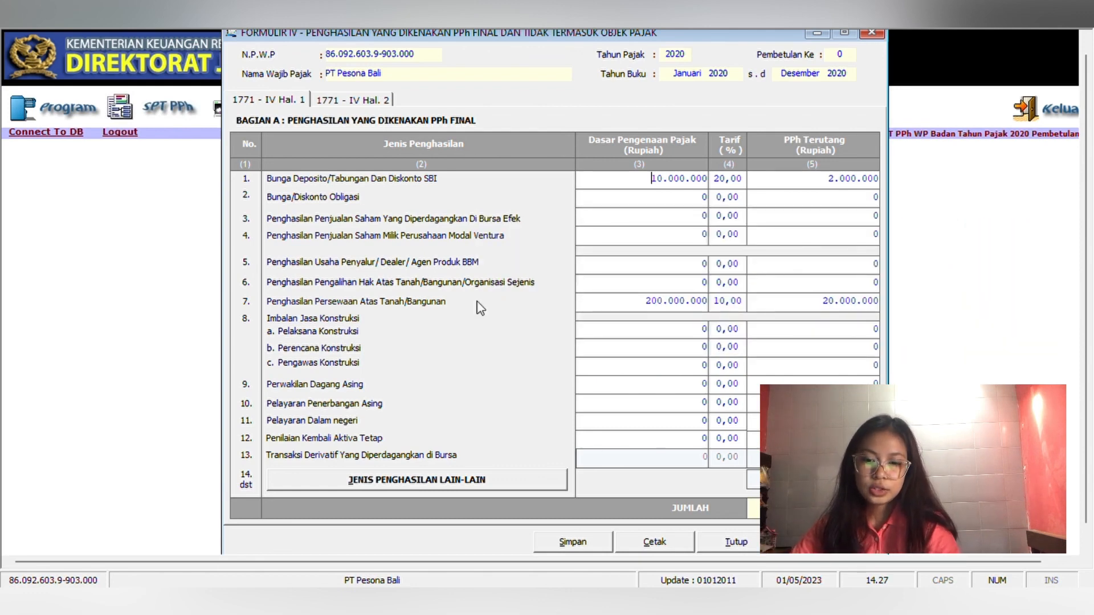
pyautogui.click(363, 103)
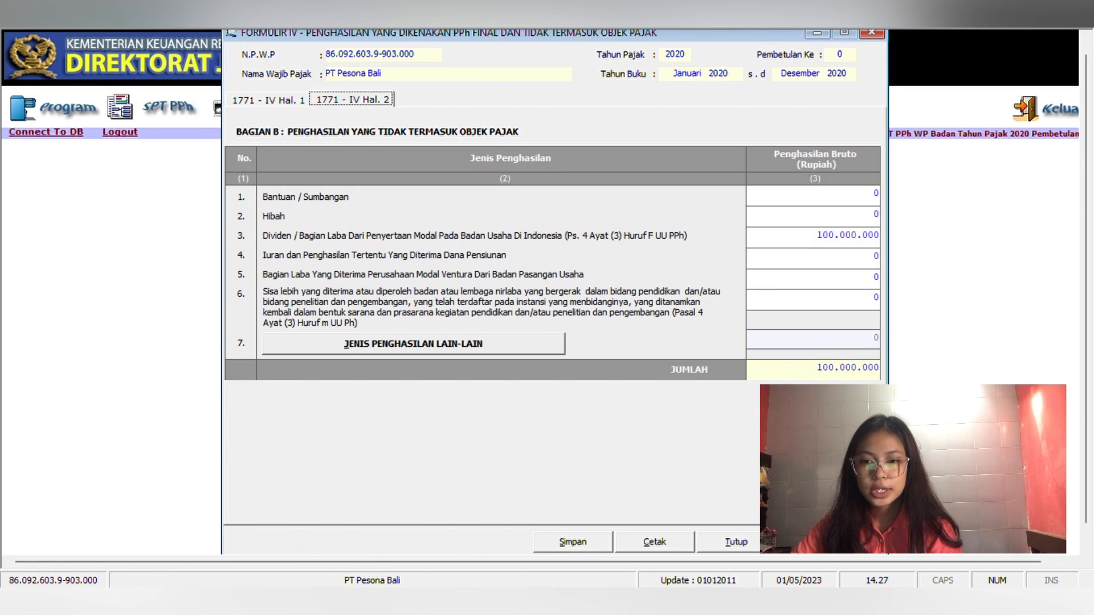
pyautogui.click(582, 545)
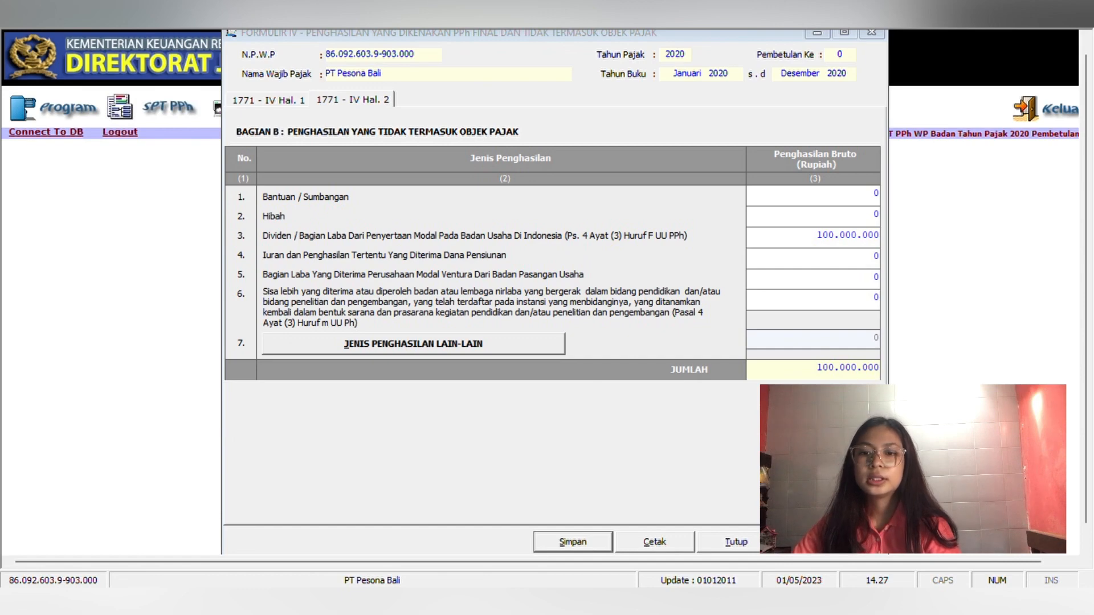
pyautogui.press('Return')
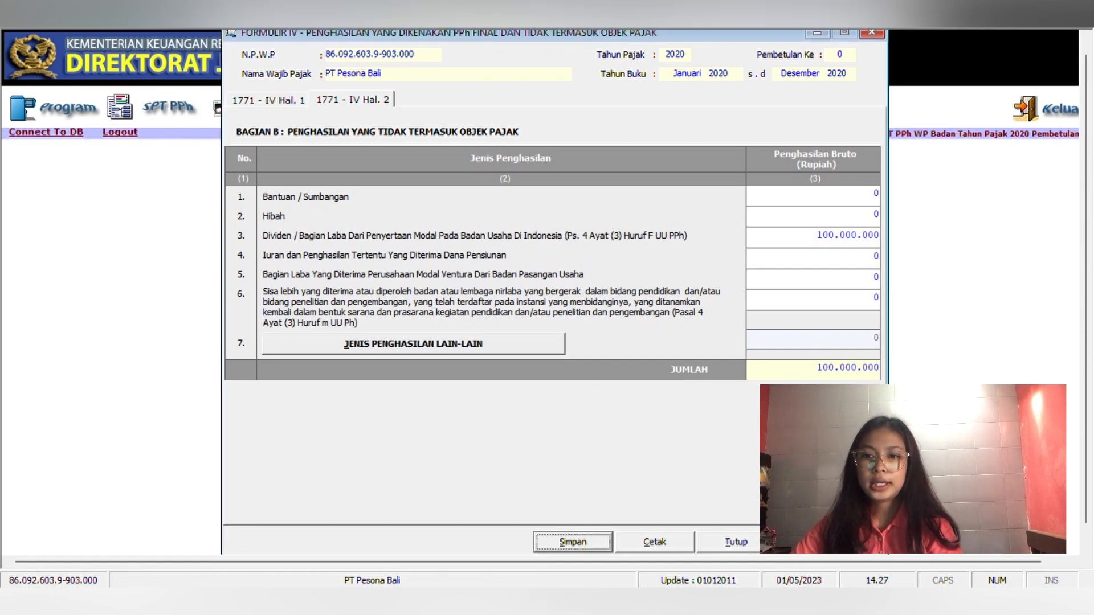
pyautogui.click(875, 34)
# Open Formulir 1771-III on domestic tax credits and search its records by No Bukti with the number left blank
pyautogui.click(148, 108)
pyautogui.moveTo(149, 155)
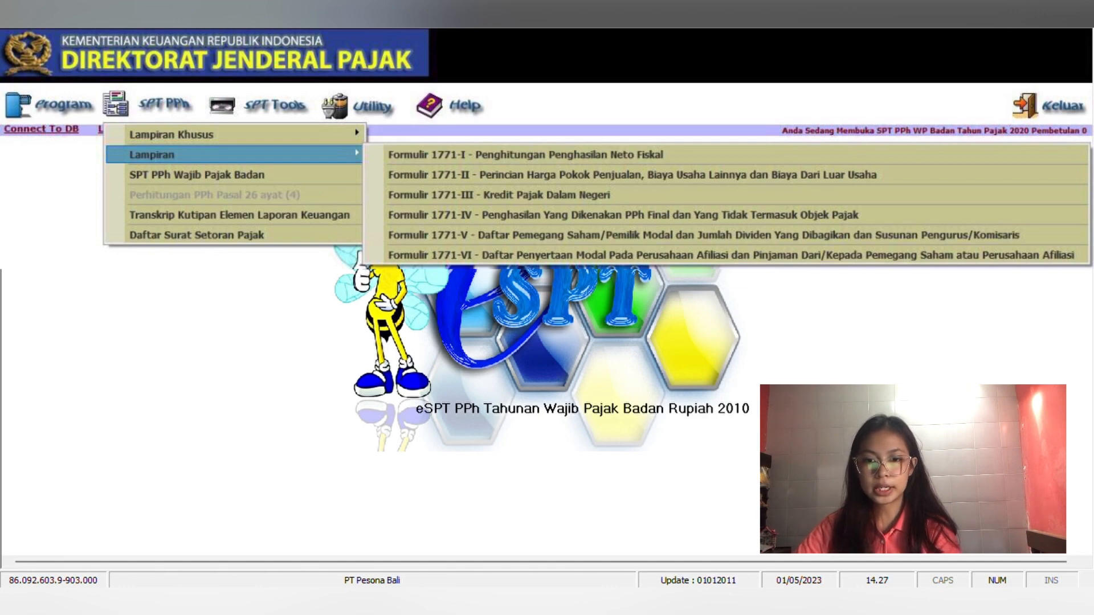
pyautogui.click(521, 197)
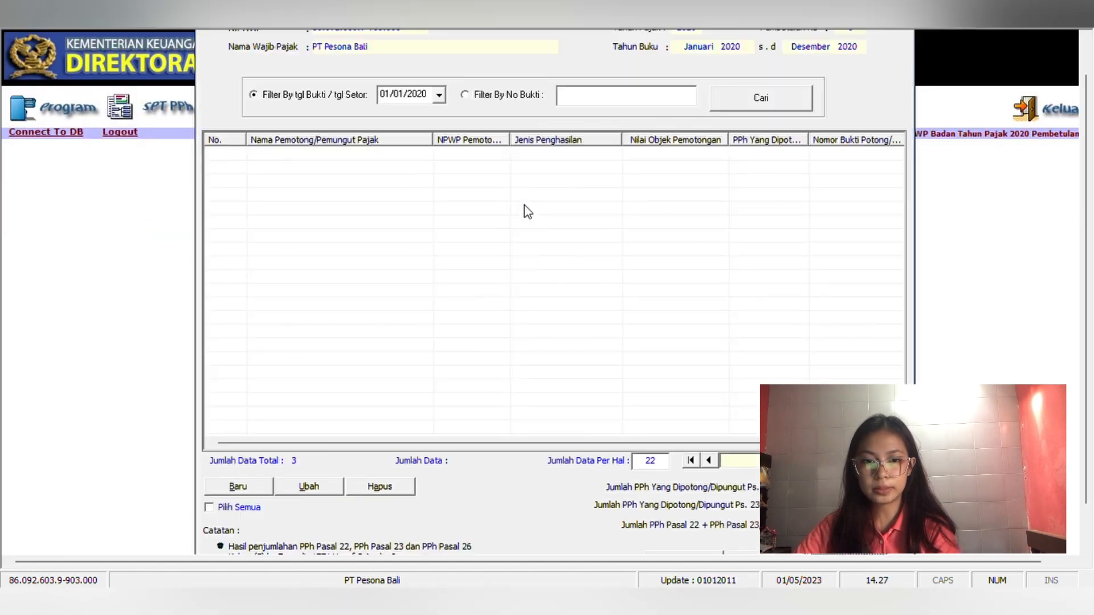
pyautogui.click(764, 103)
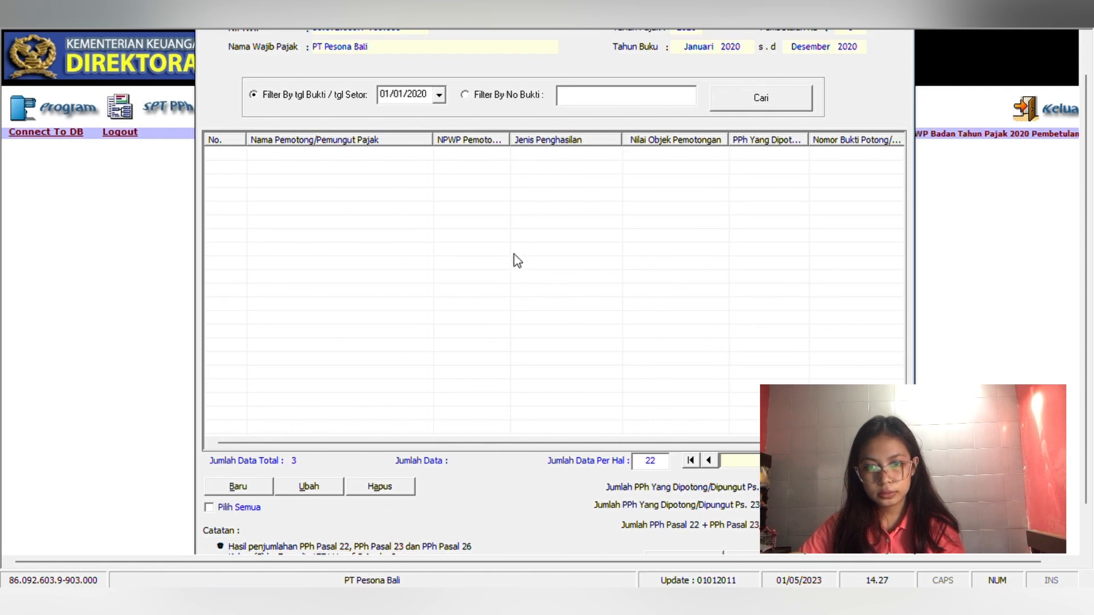
pyautogui.click(785, 101)
pyautogui.click(650, 102)
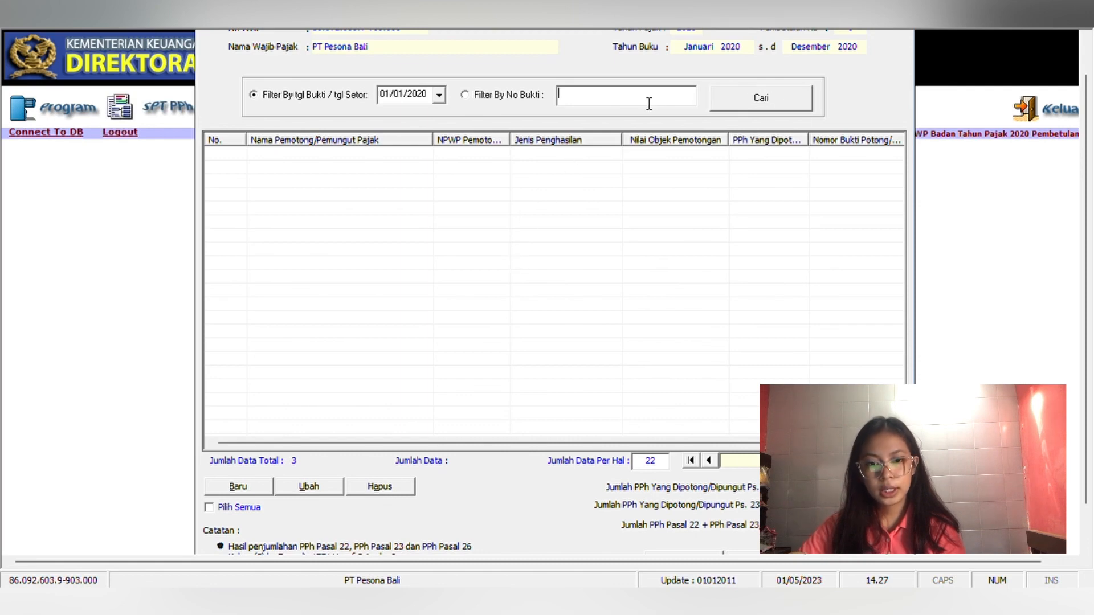
pyautogui.click(755, 102)
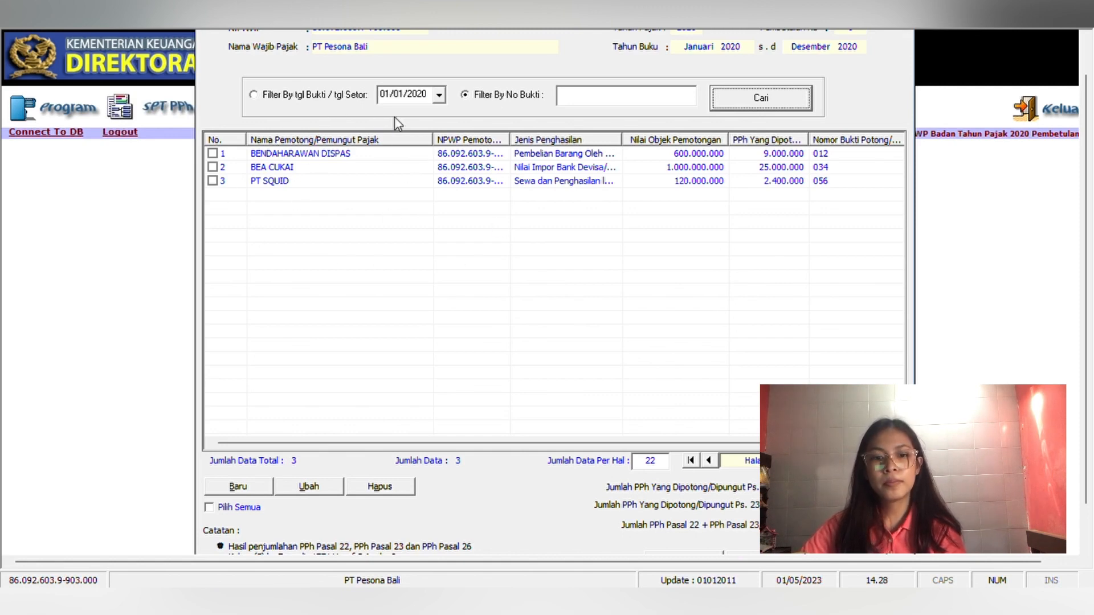
# Examine each withholding record in Formulir 1771-III, widening the Jenis Penghasilan column to read the income types, and close the form
pyautogui.click(313, 155)
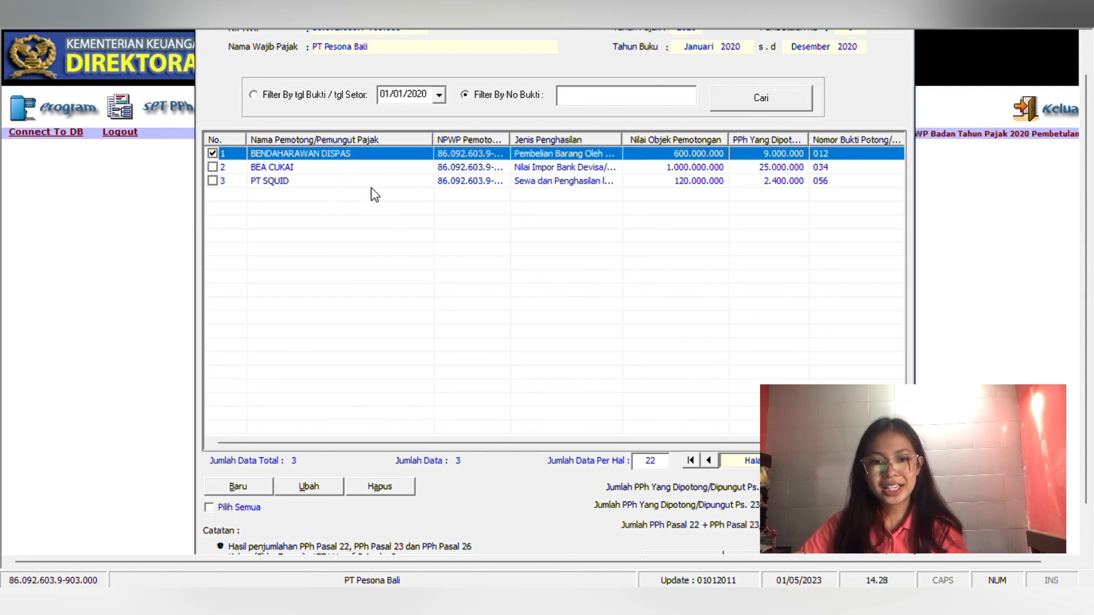
pyautogui.click(299, 168)
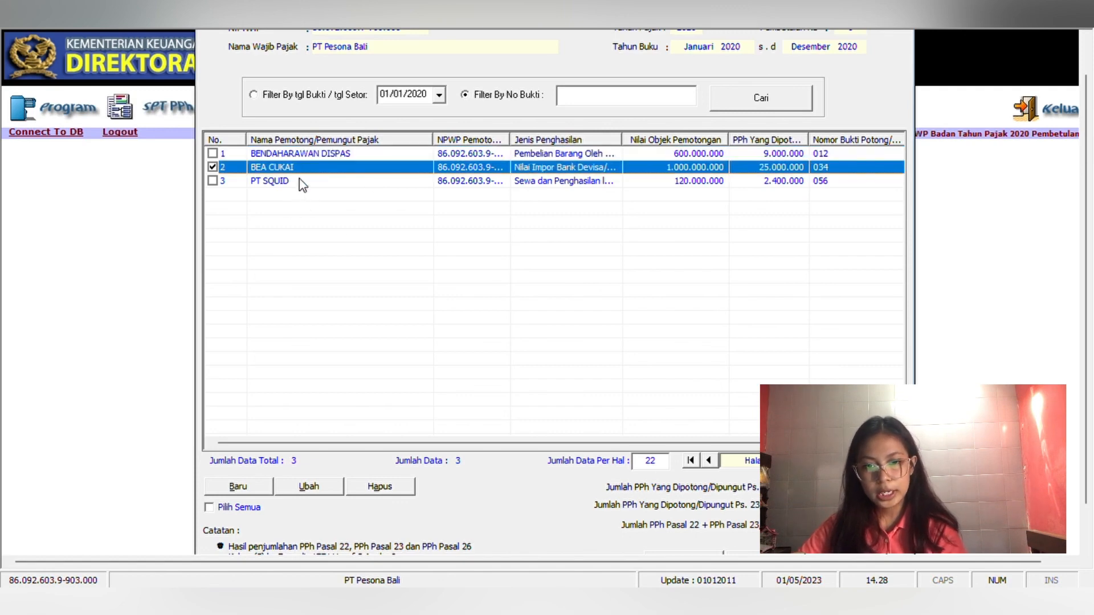
pyautogui.click(301, 180)
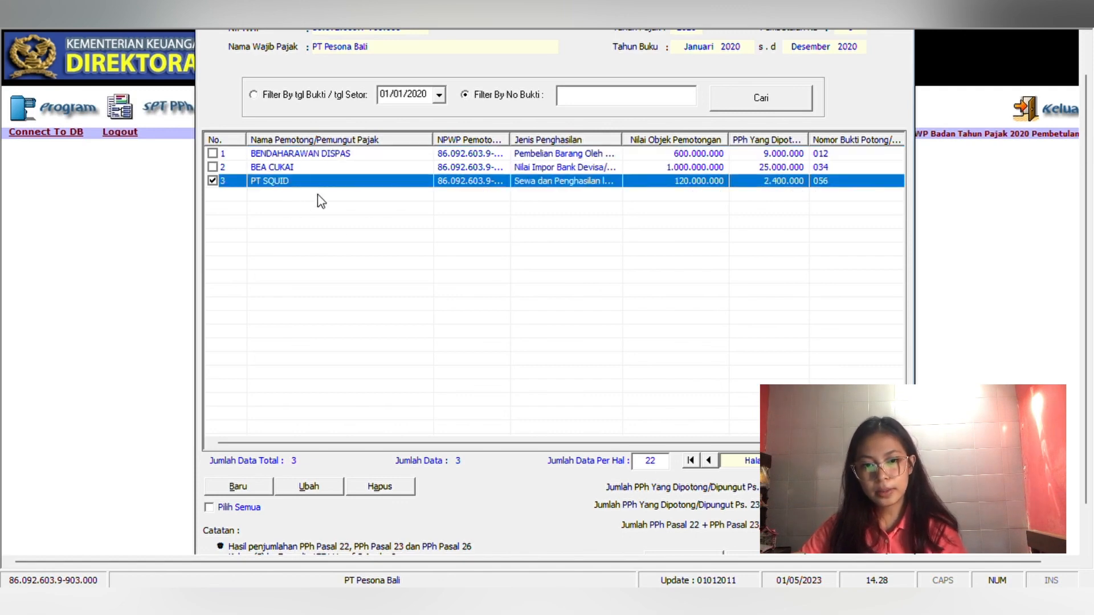
pyautogui.click(418, 155)
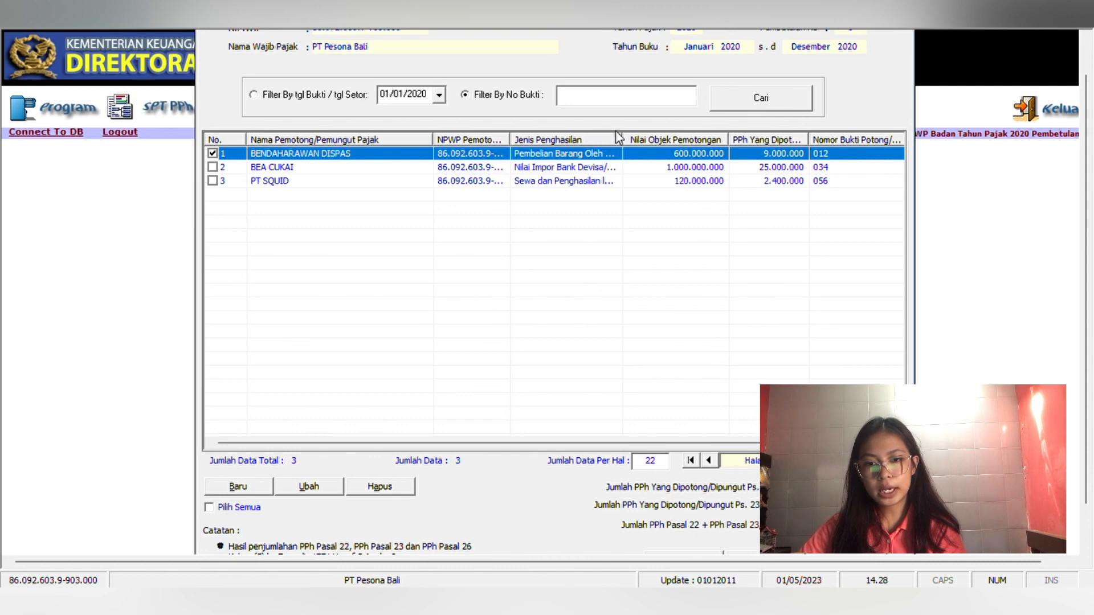
pyautogui.moveTo(622, 140); pyautogui.dragTo(650, 151)
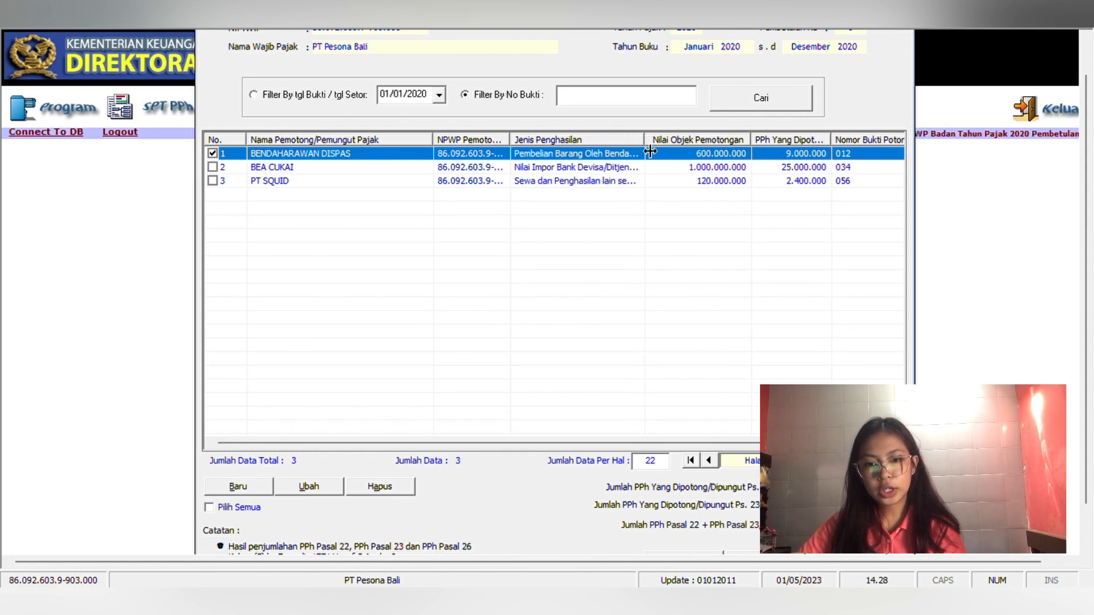
pyautogui.click(299, 165)
pyautogui.click(301, 185)
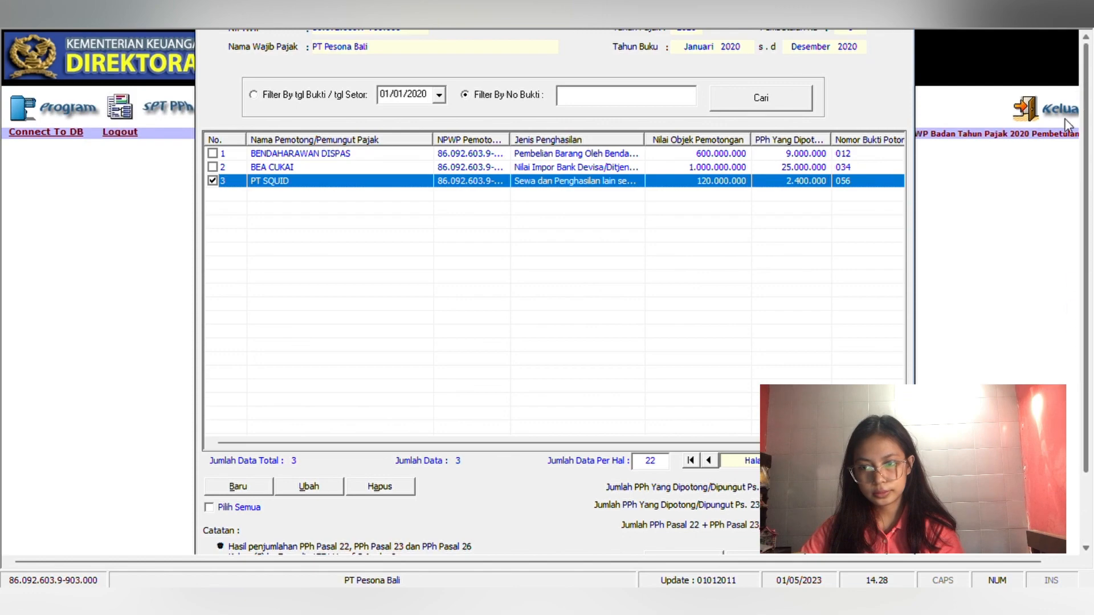
pyautogui.moveTo(1064, 119); pyautogui.dragTo(1063, 117)
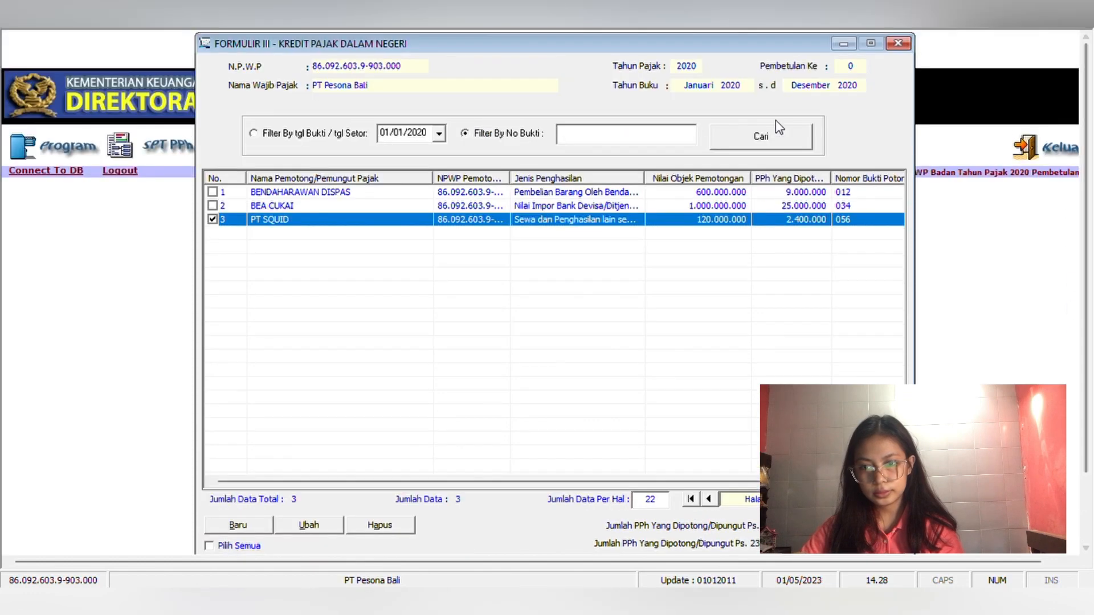
pyautogui.click(898, 44)
# Review the cost of goods sold and expense breakdown in Formulir 1771-II, and save and close the form
pyautogui.click(167, 146)
pyautogui.moveTo(170, 196)
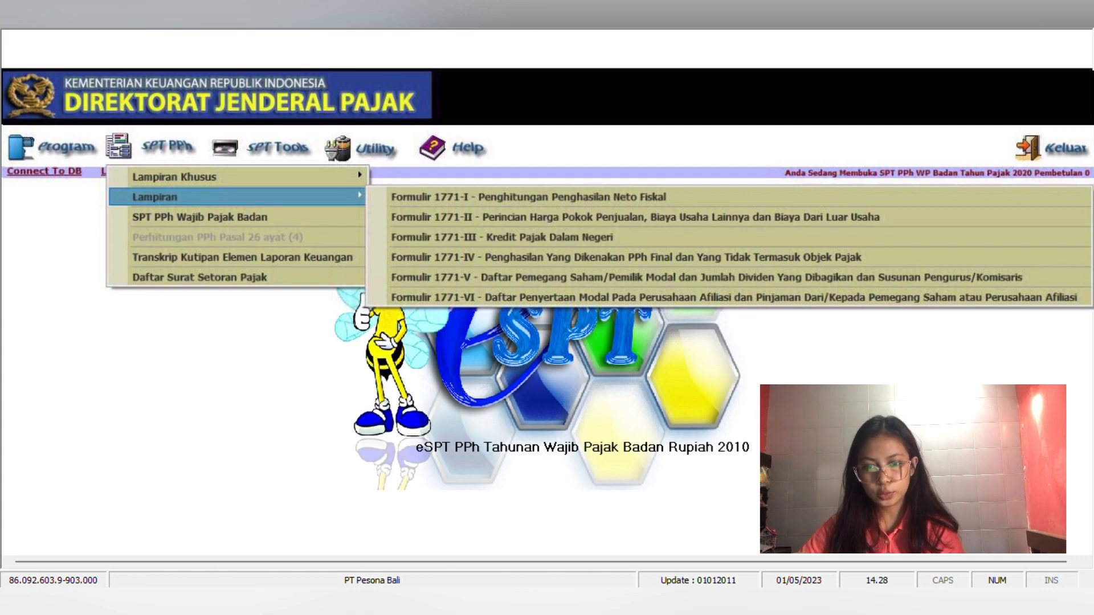
pyautogui.click(488, 218)
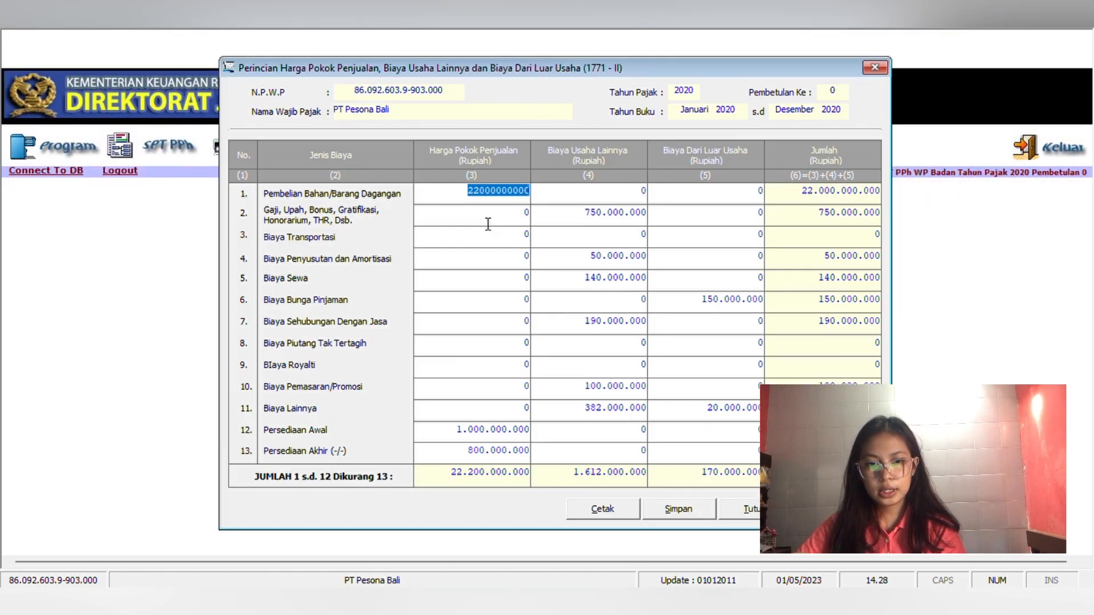
pyautogui.press('Tab')
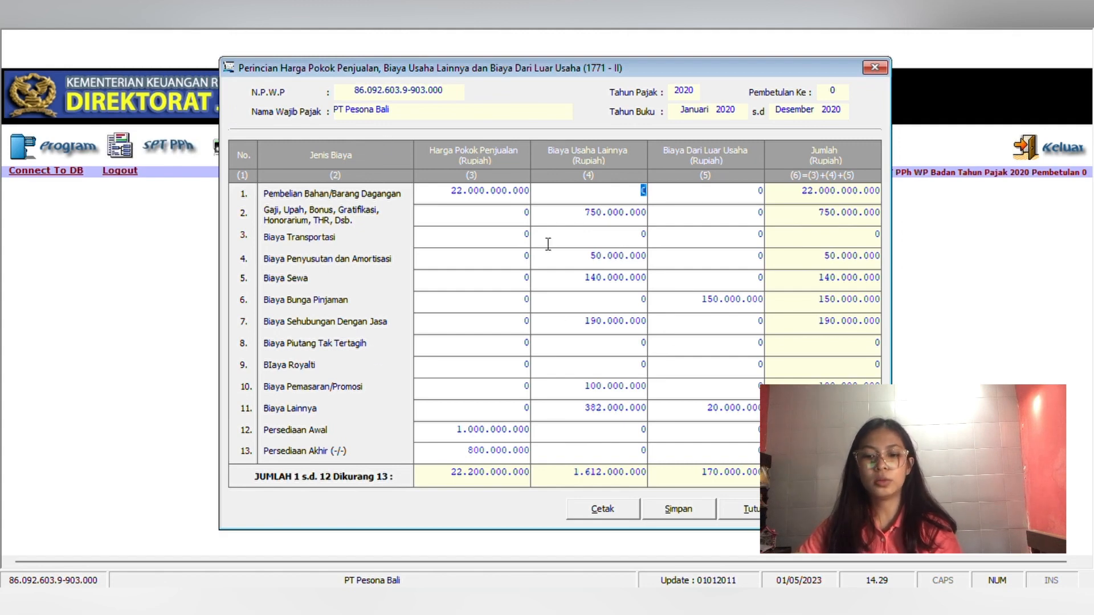
pyautogui.click(678, 509)
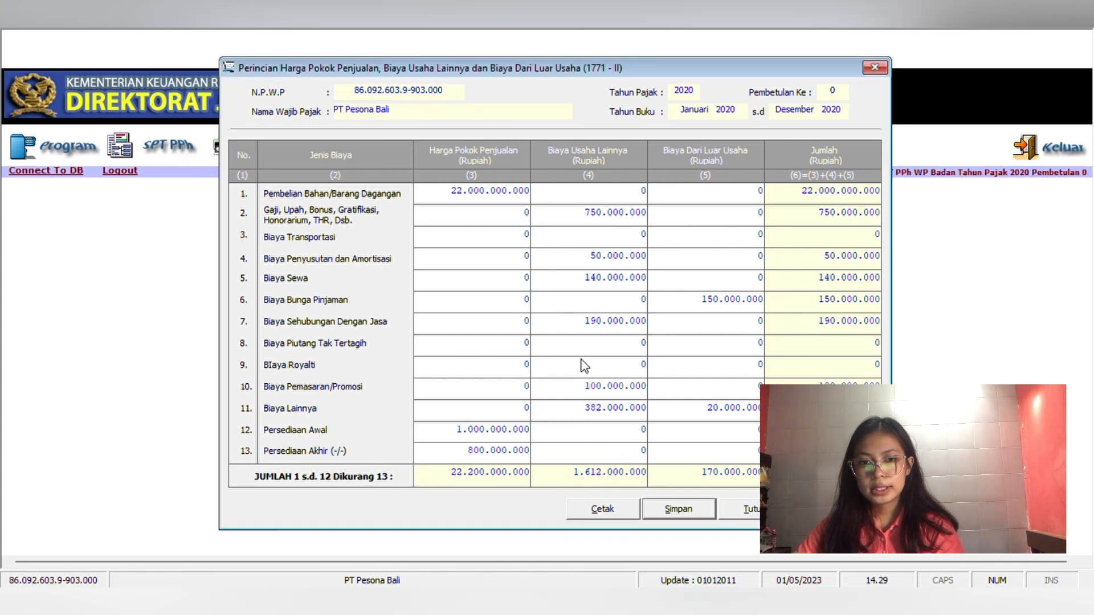
pyautogui.click(873, 67)
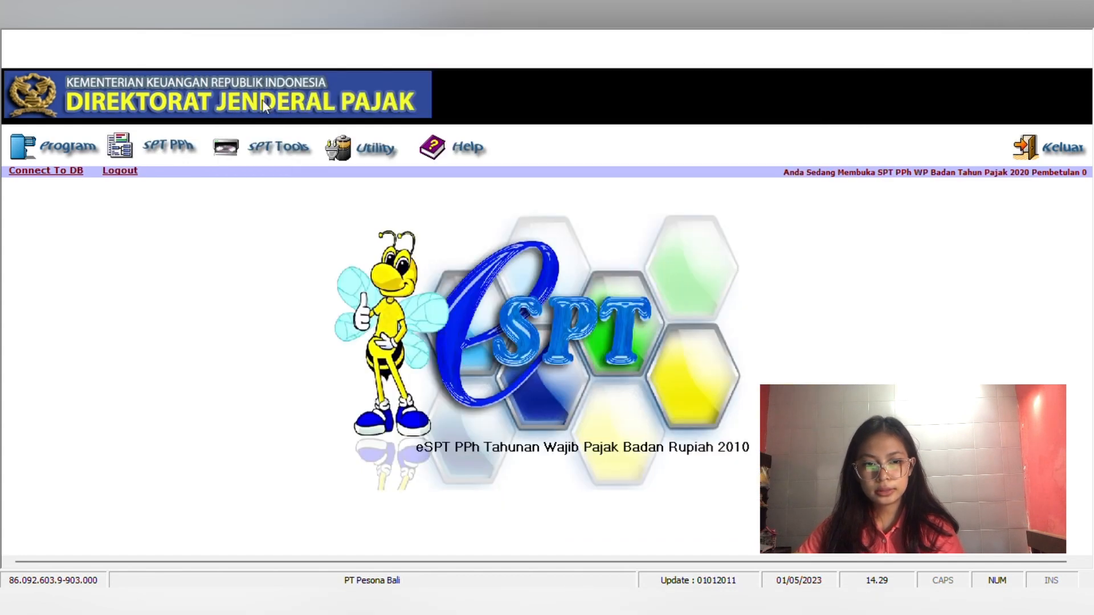
# Review the three pages of Formulir 1771-I on the fiscal net income calculation, and save and close the form
pyautogui.click(175, 149)
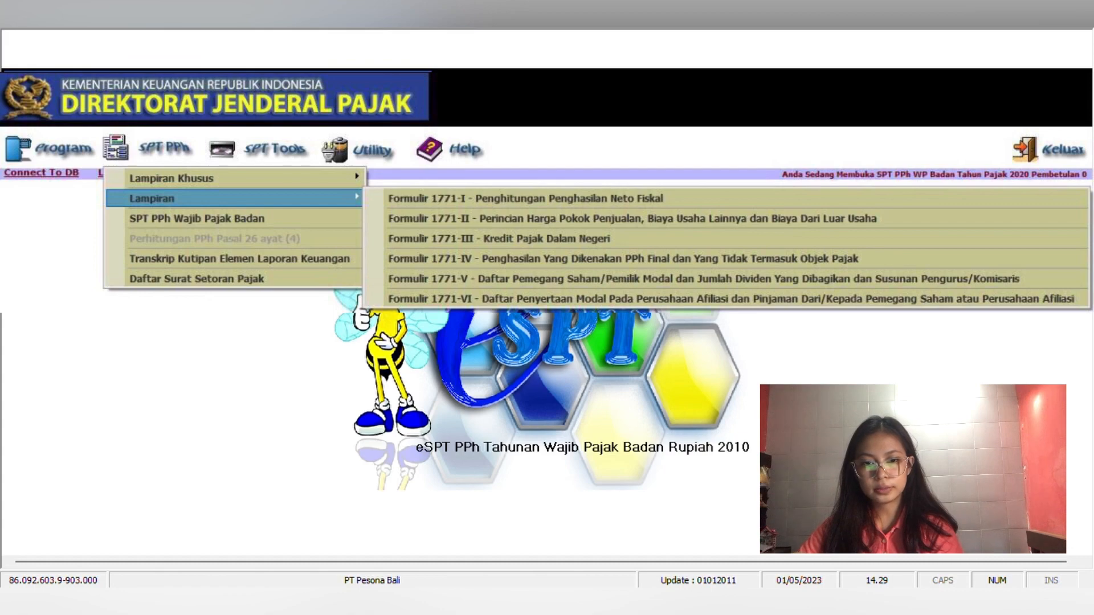
pyautogui.click(524, 198)
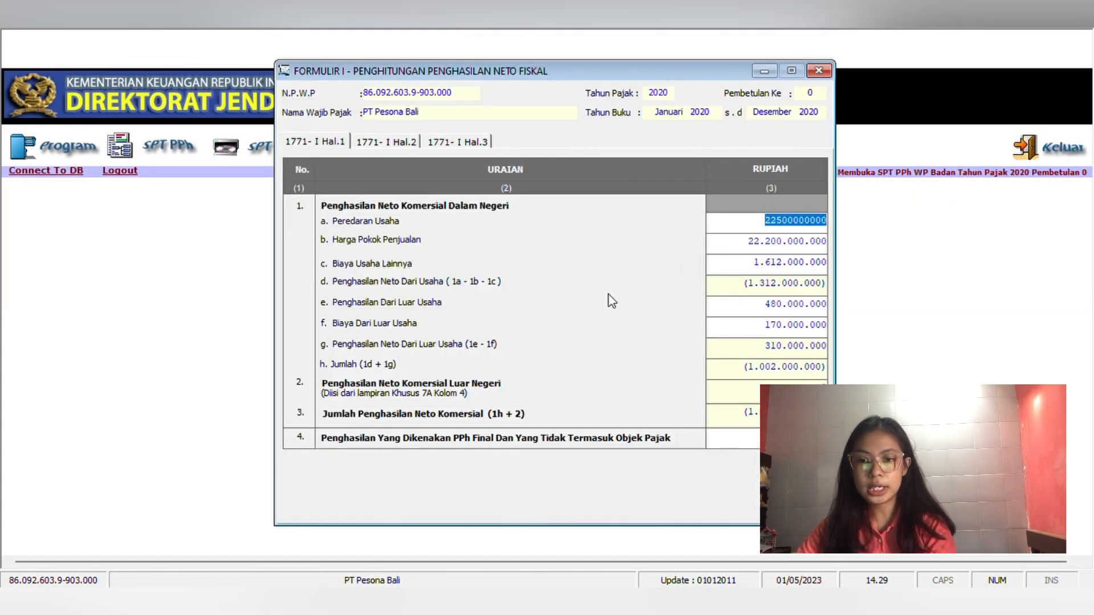
pyautogui.click(635, 259)
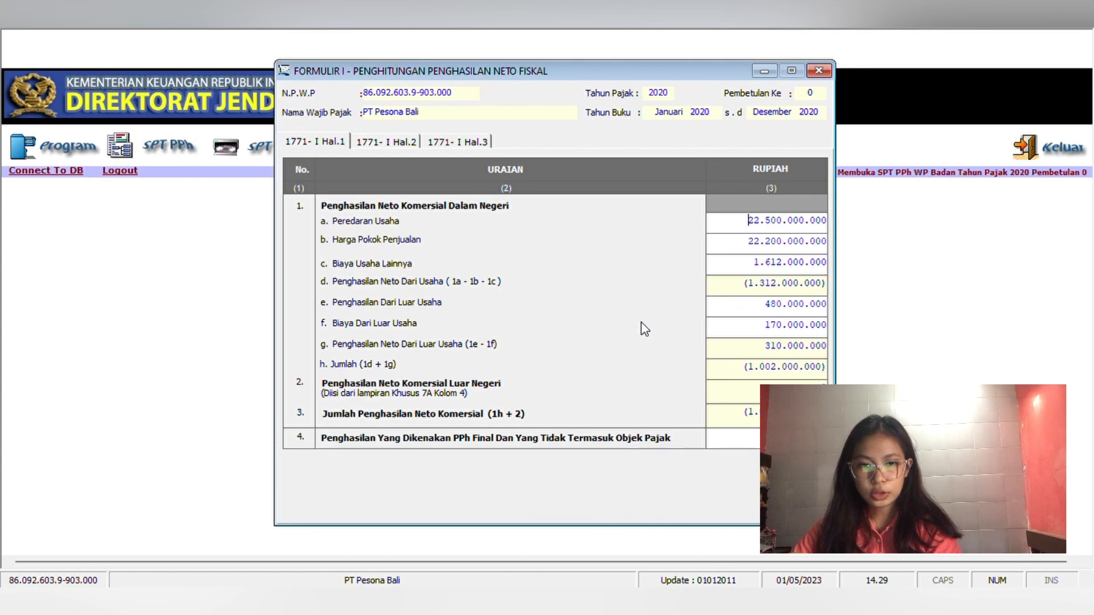
pyautogui.click(385, 141)
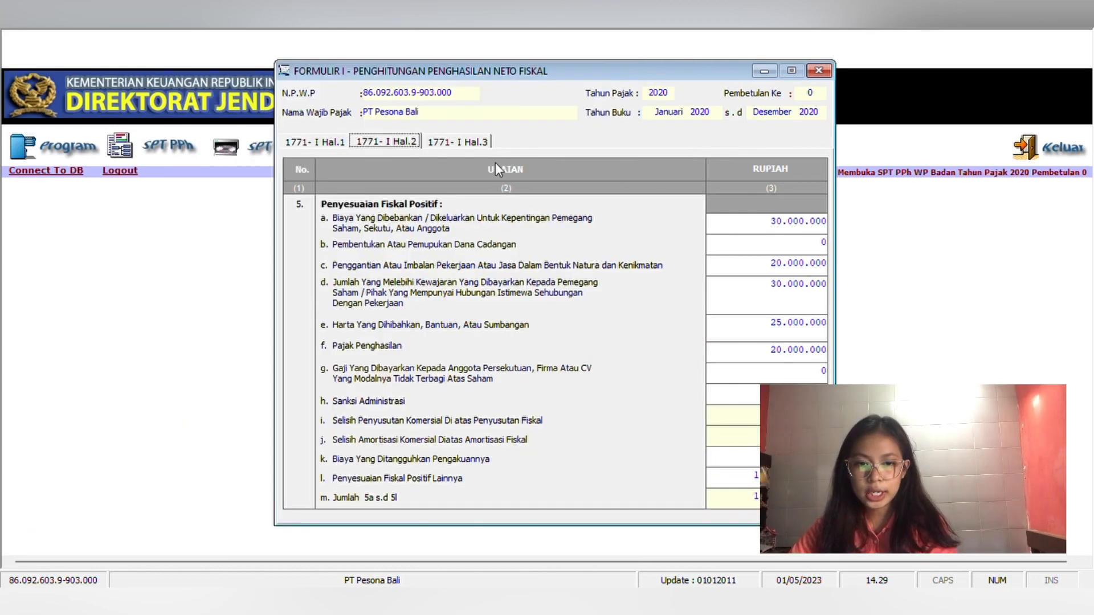
pyautogui.click(467, 141)
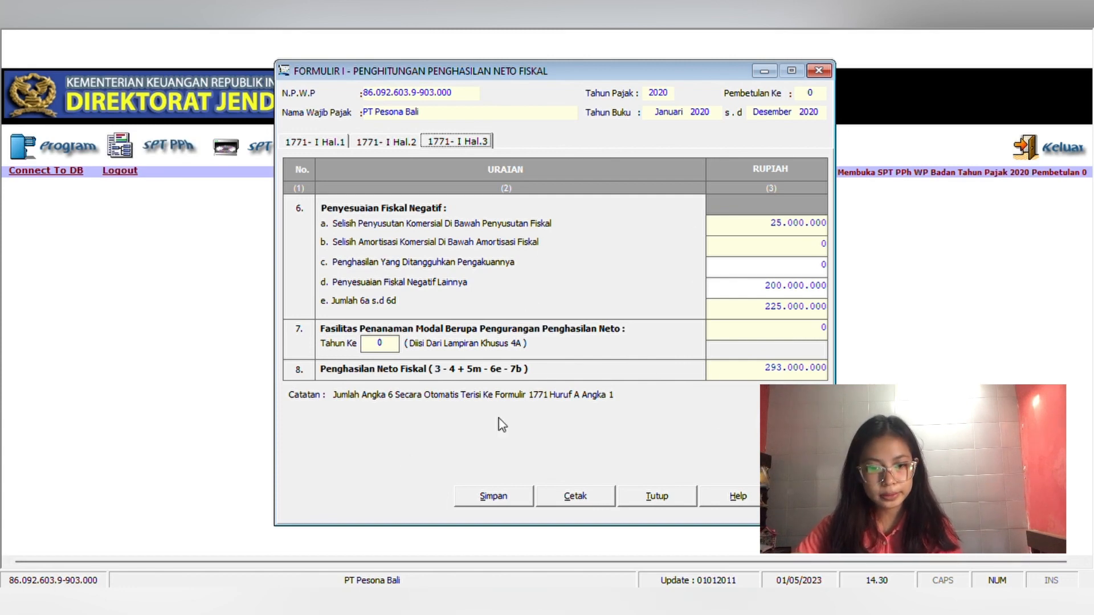
pyautogui.click(511, 497)
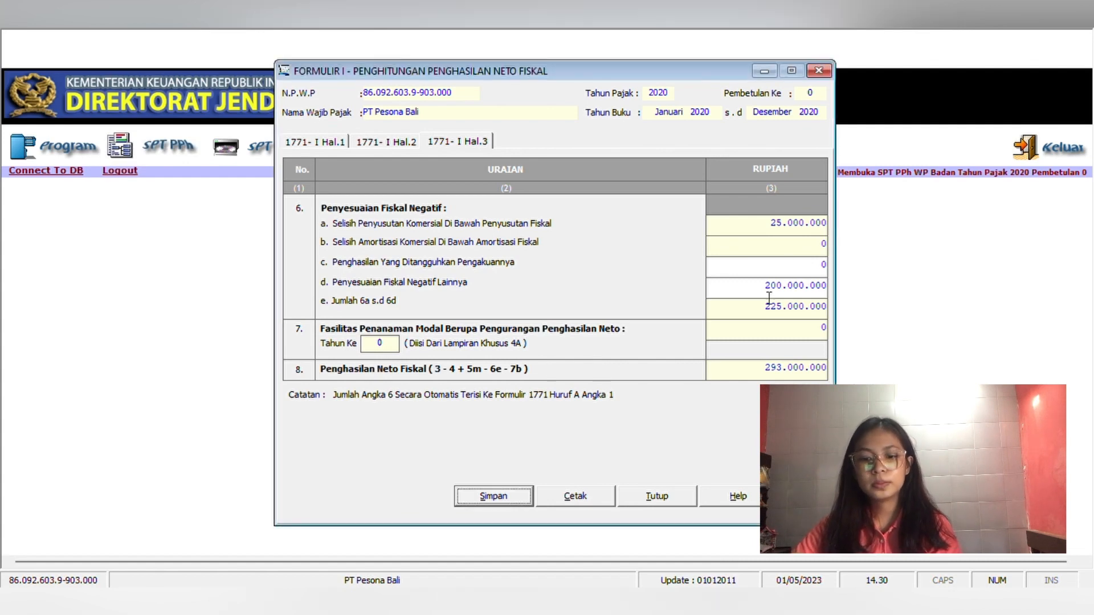
pyautogui.click(660, 496)
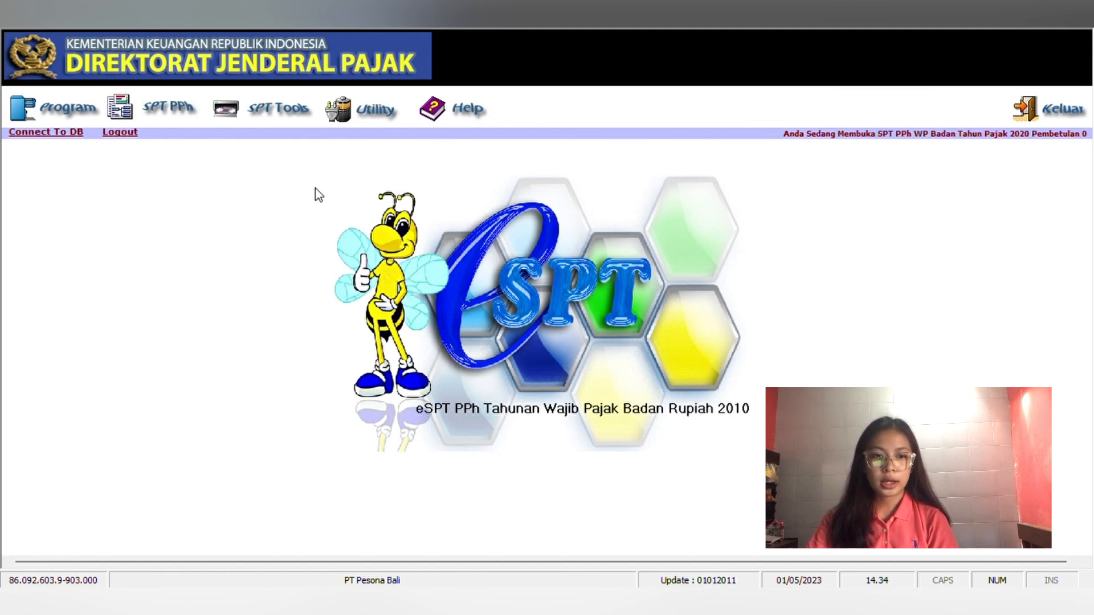
# Open the main SPT PPh Wajib Pajak Badan form and review its Pembukuan section and parts A to G
pyautogui.click(178, 118)
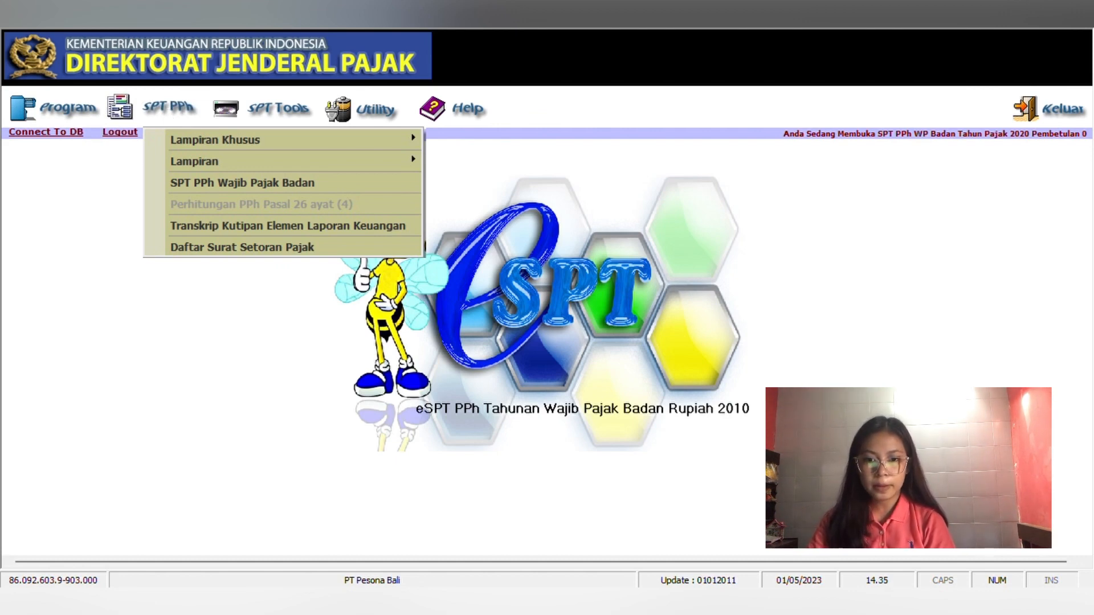
pyautogui.click(251, 183)
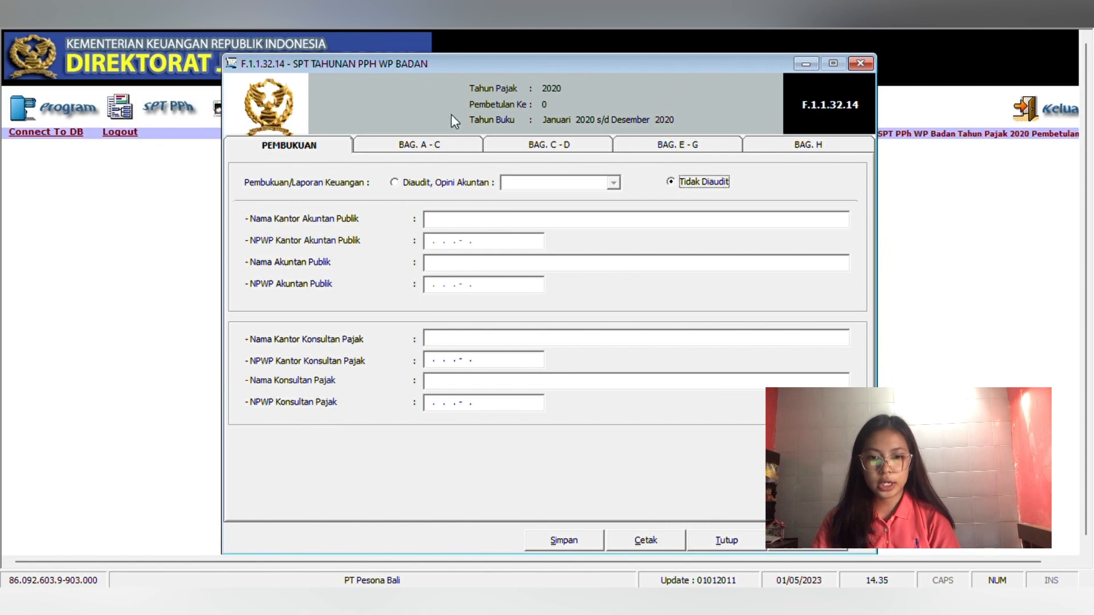
pyautogui.click(436, 148)
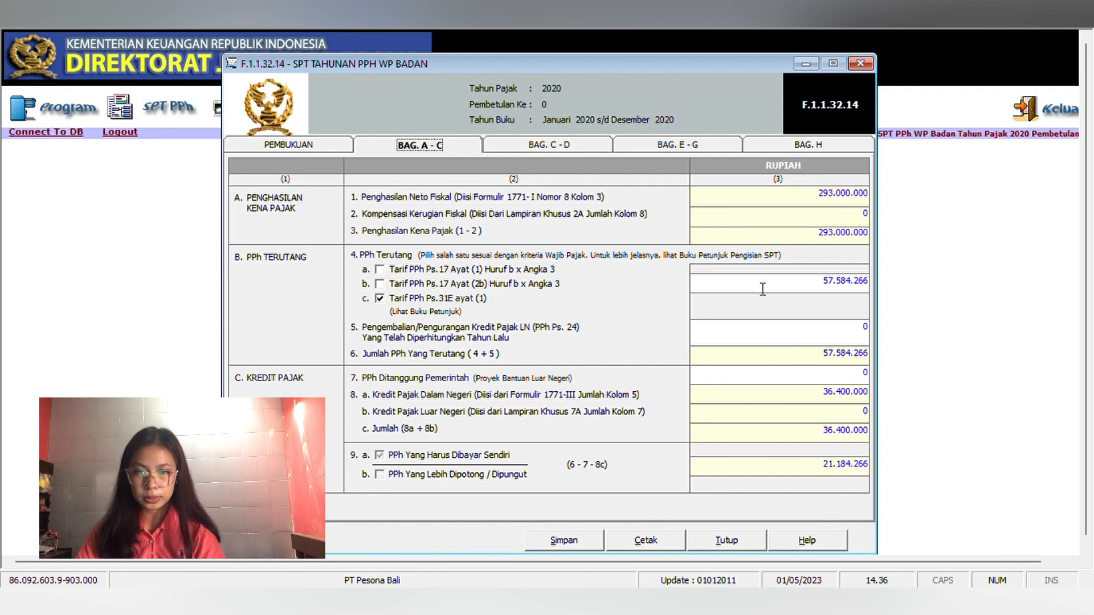
pyautogui.click(566, 149)
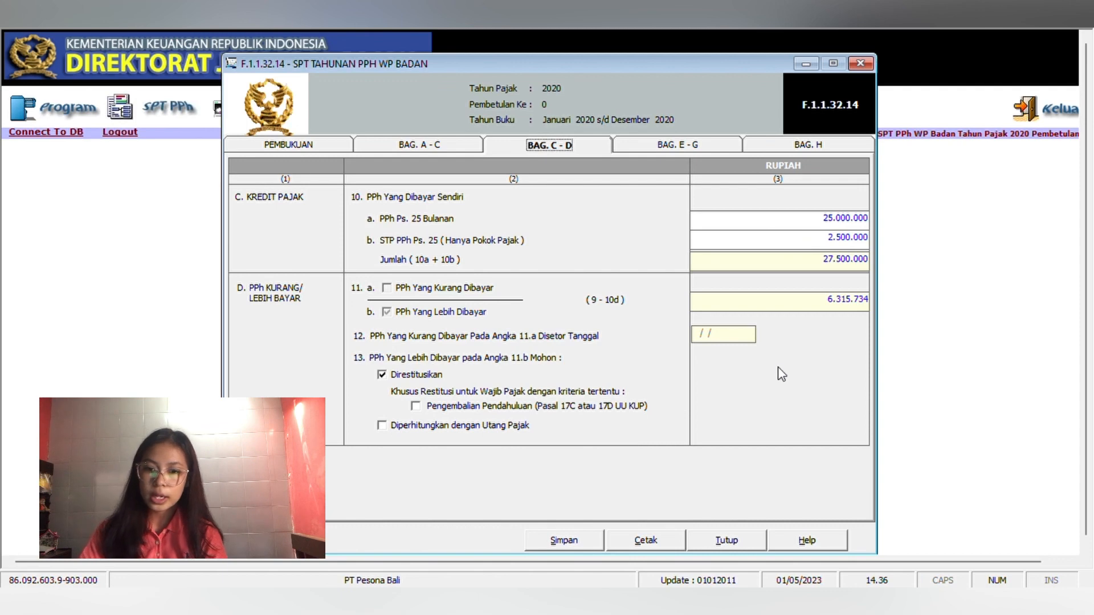
pyautogui.click(658, 146)
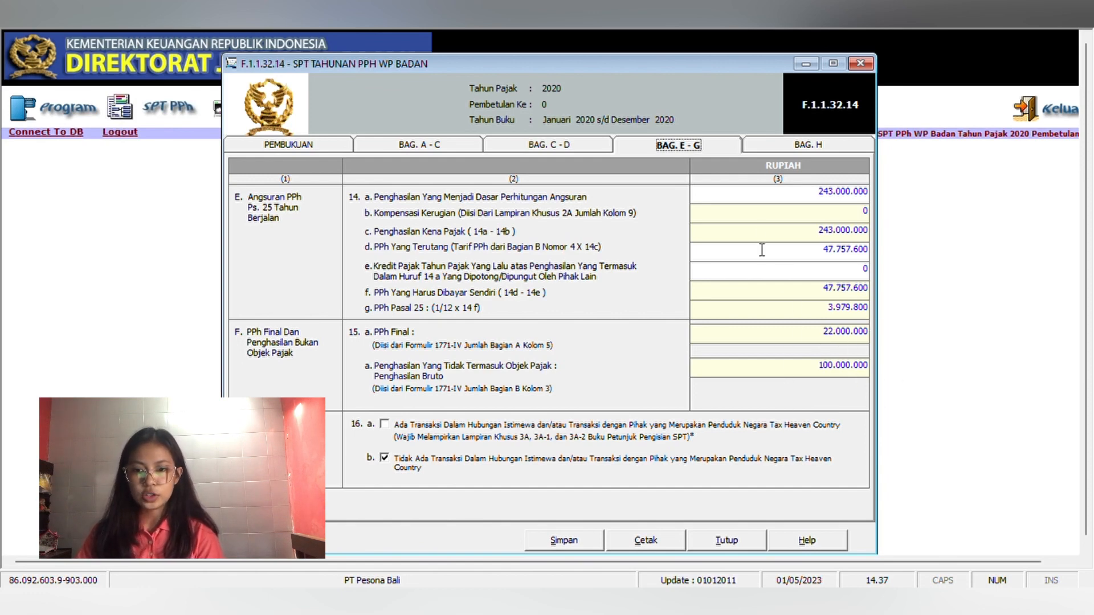
# In part H, deselect the Penghitungan Kompensasi Fiskal and Kredit Pajak Luar Negeri attachments and save the return
pyautogui.click(785, 147)
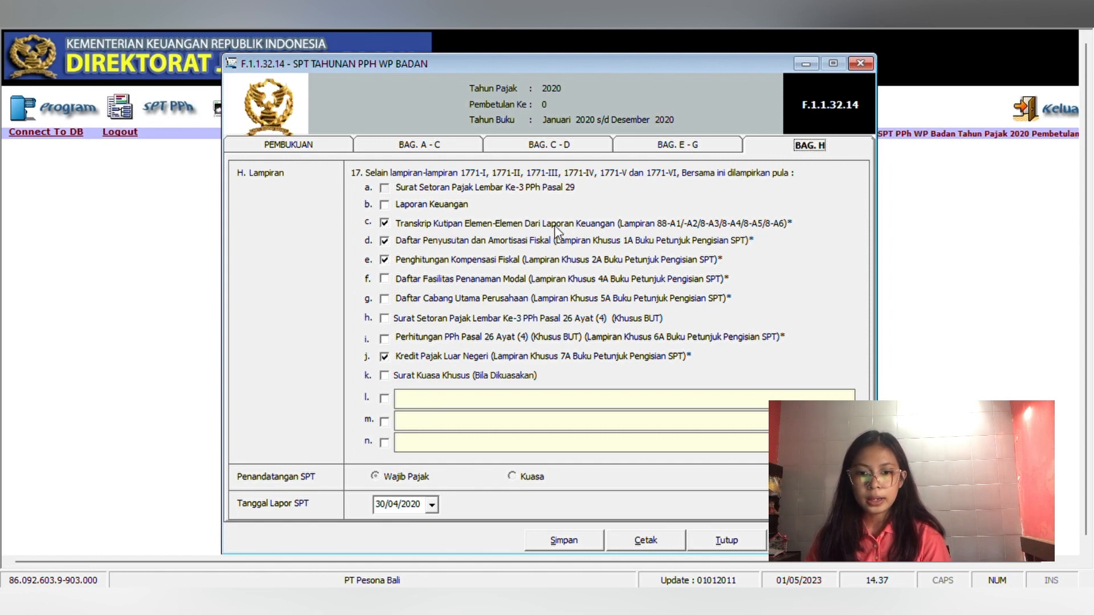
pyautogui.click(385, 260)
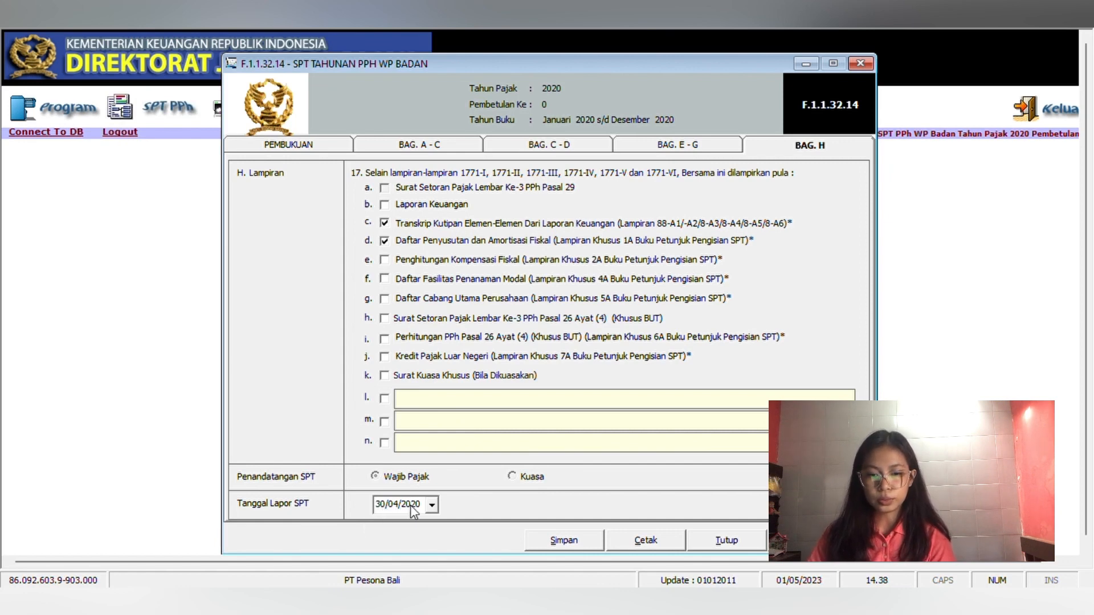
pyautogui.click(579, 547)
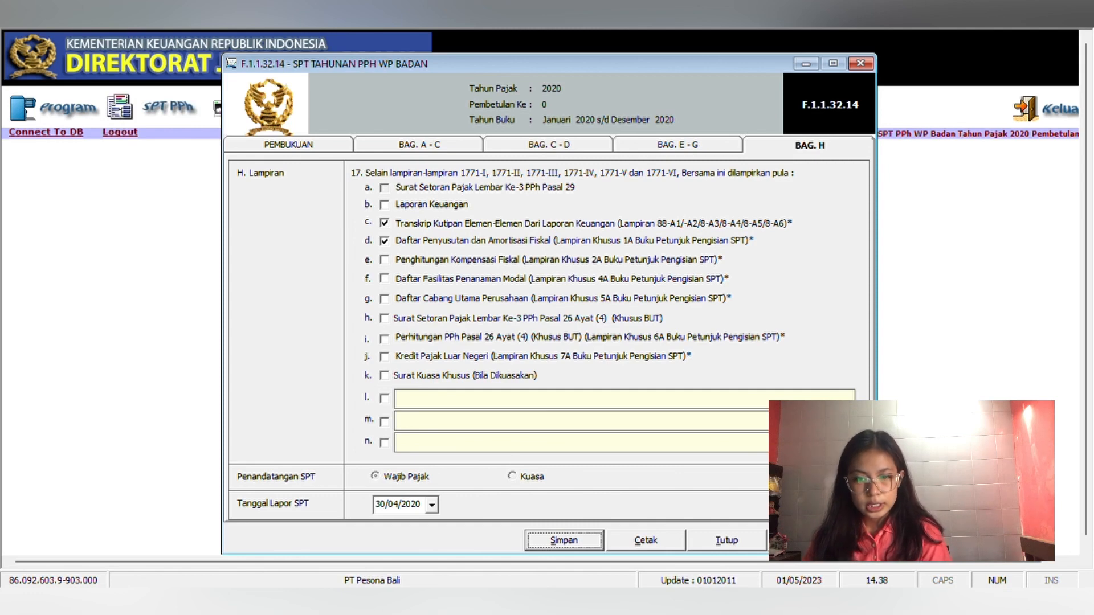
# Generate the print preview of the main Formulir 1771 and examine all four of its pages
pyautogui.click(639, 544)
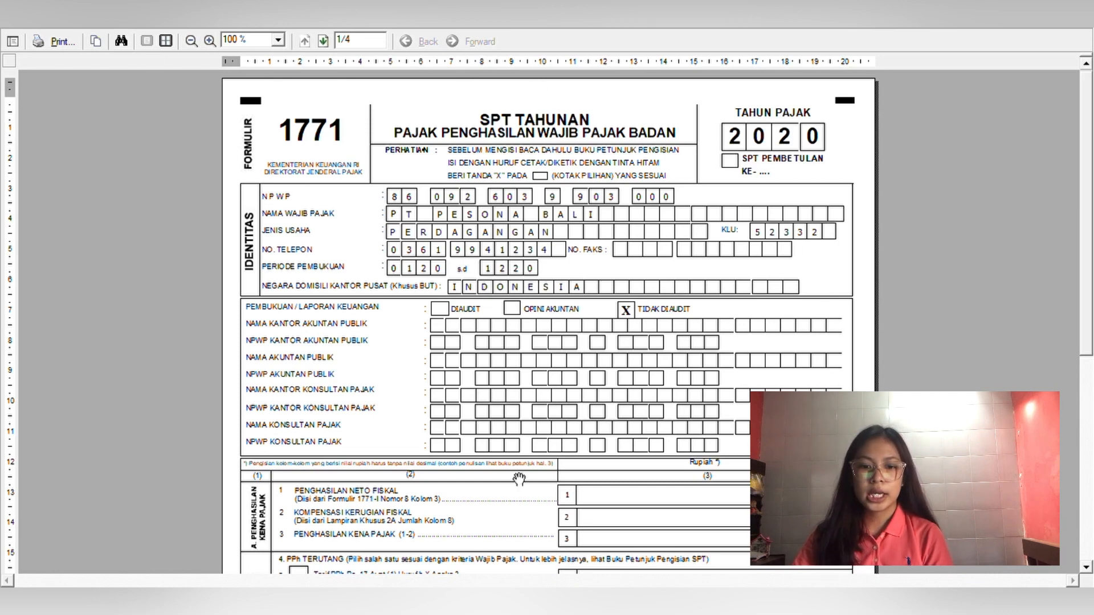
pyautogui.scroll(-10, 602, 308)
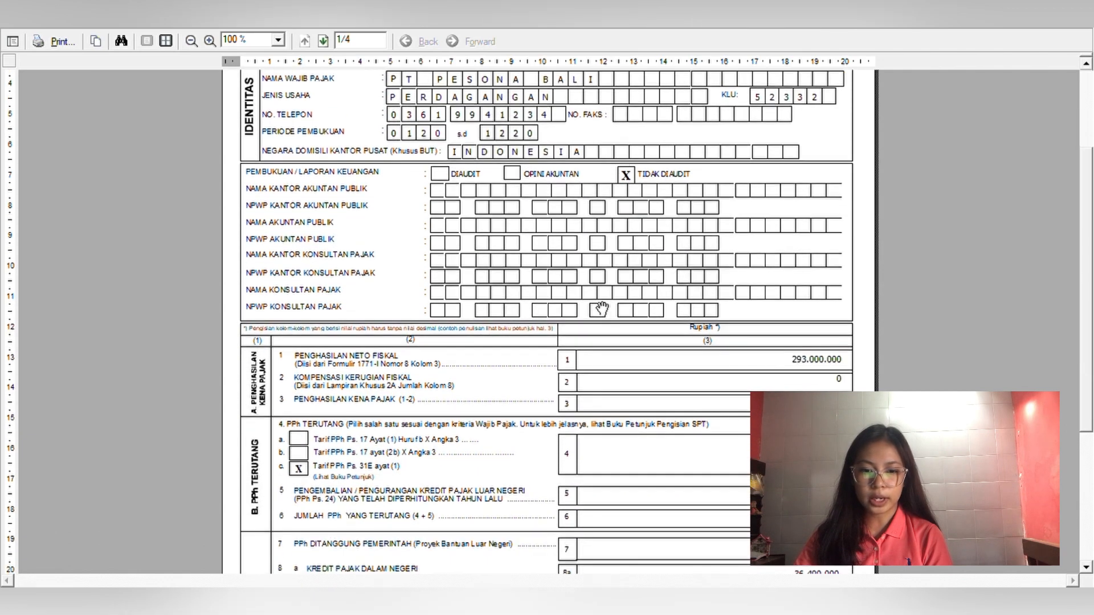
pyautogui.scroll(-3, 603, 308)
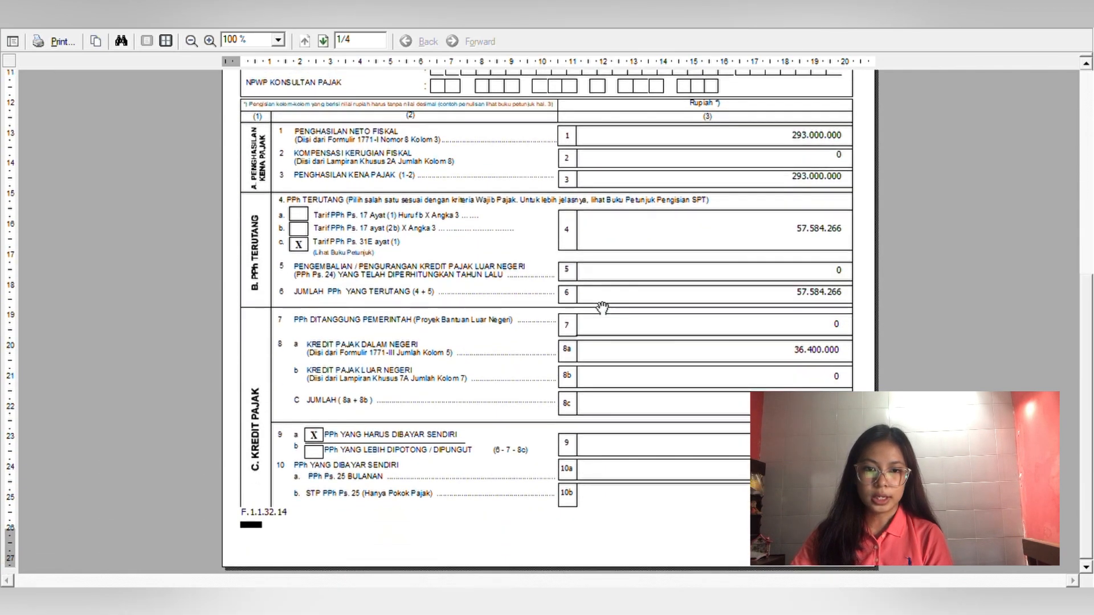
pyautogui.scroll(13, 602, 308)
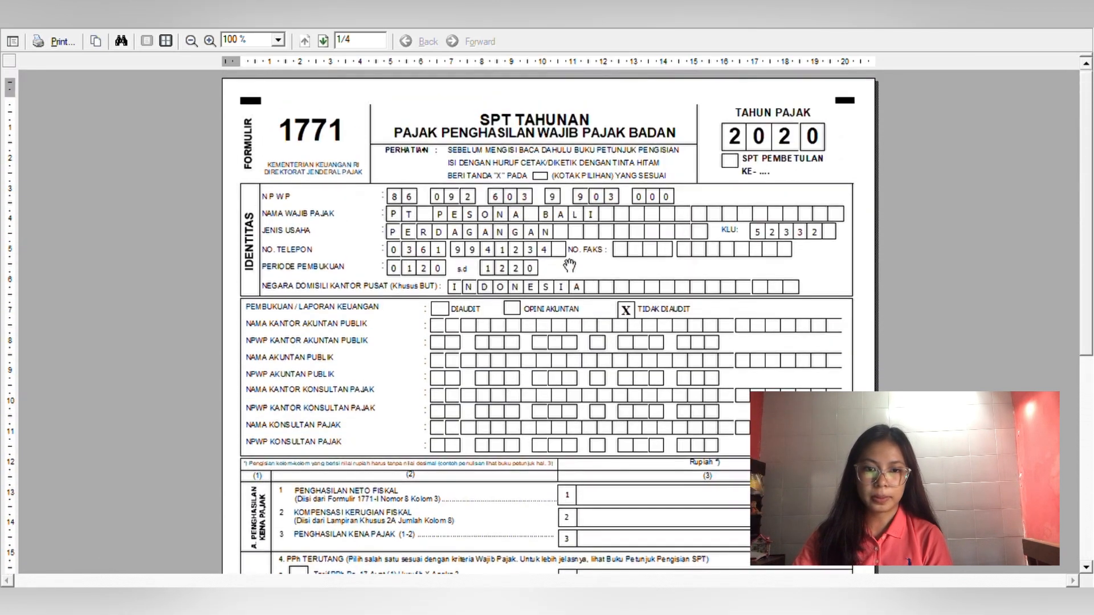
pyautogui.click(323, 41)
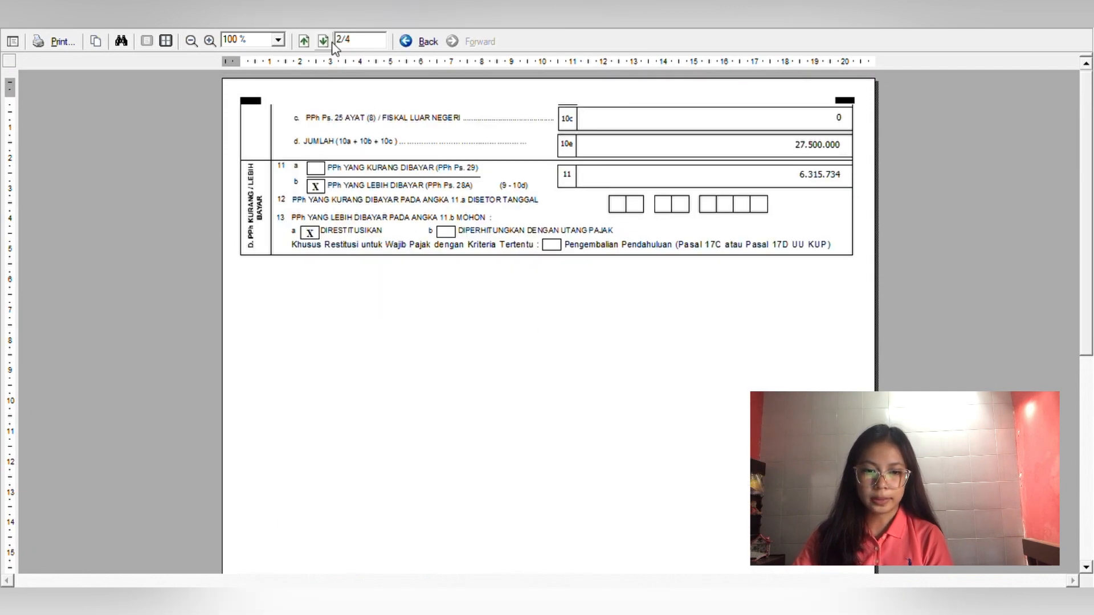
pyautogui.click(327, 42)
pyautogui.scroll(-5, 549, 264)
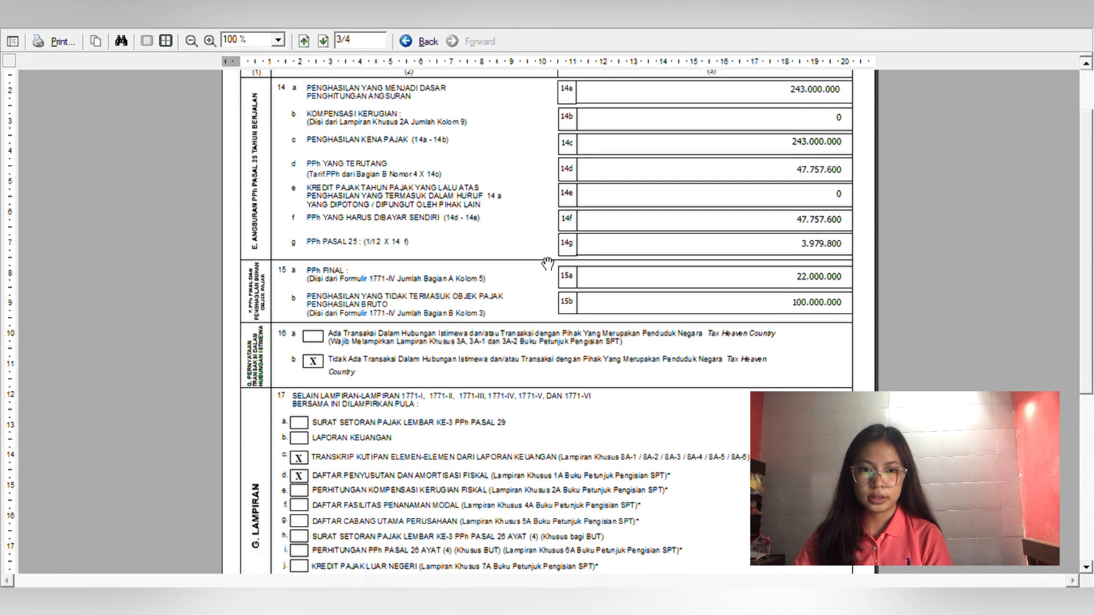
pyautogui.scroll(-3, 551, 268)
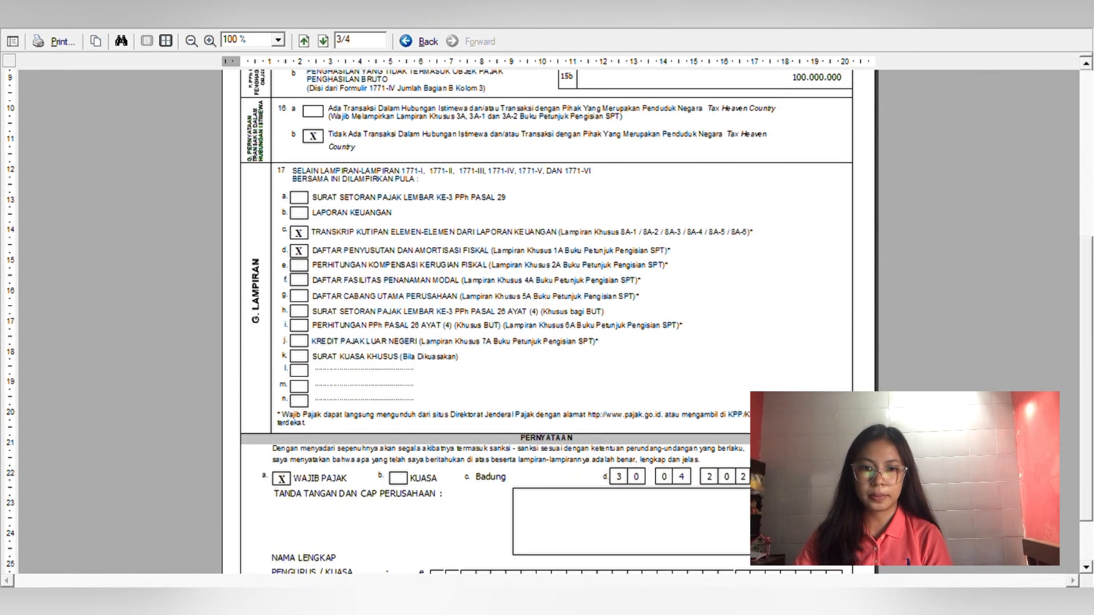
pyautogui.click(323, 41)
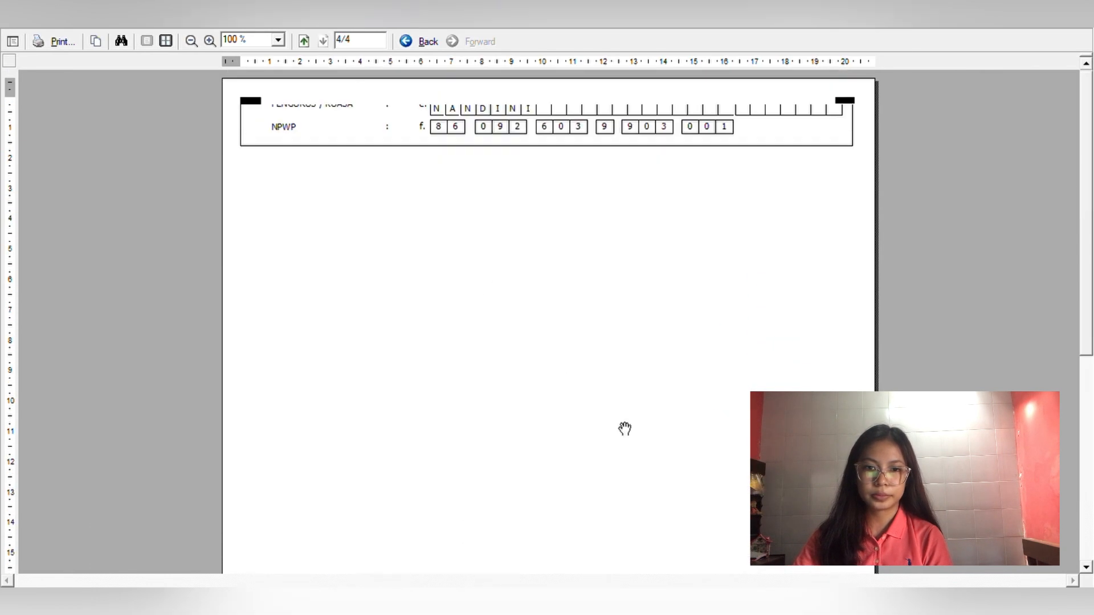
pyautogui.click(303, 41)
pyautogui.click(304, 41)
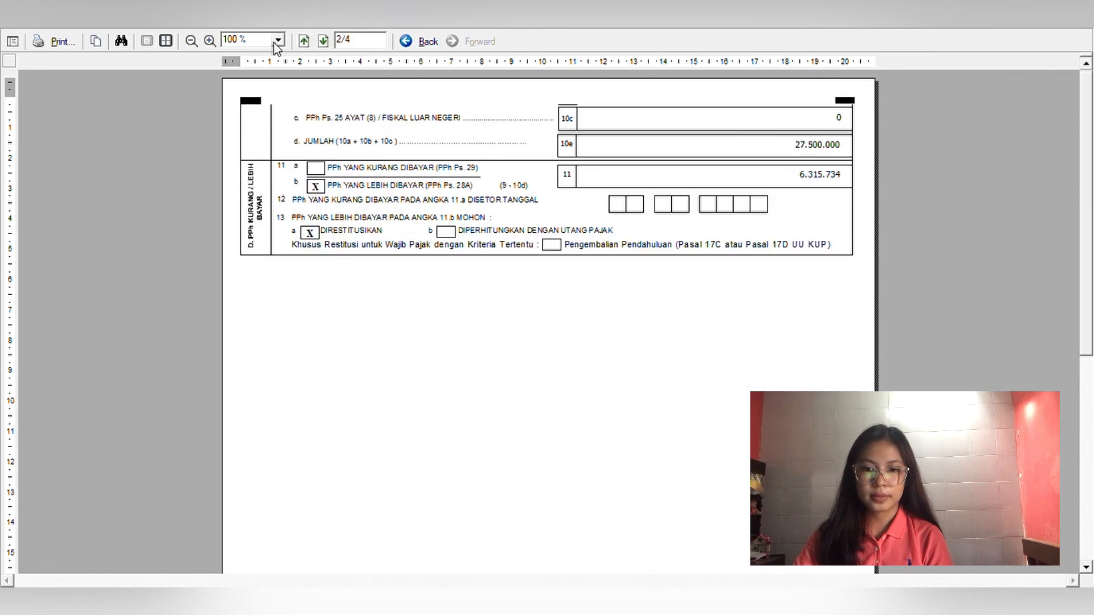
pyautogui.click(304, 42)
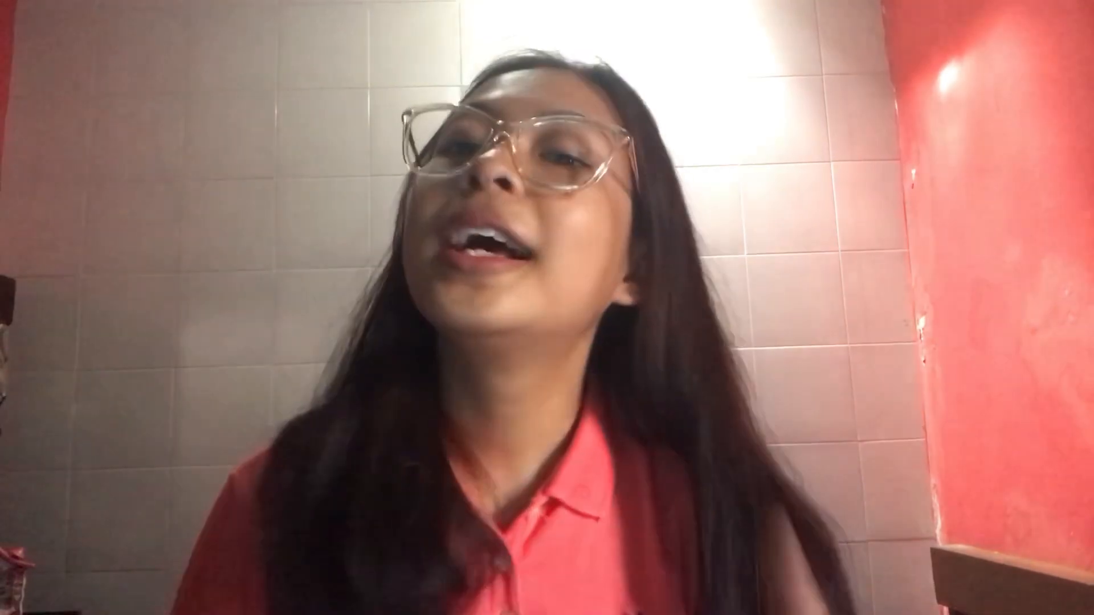